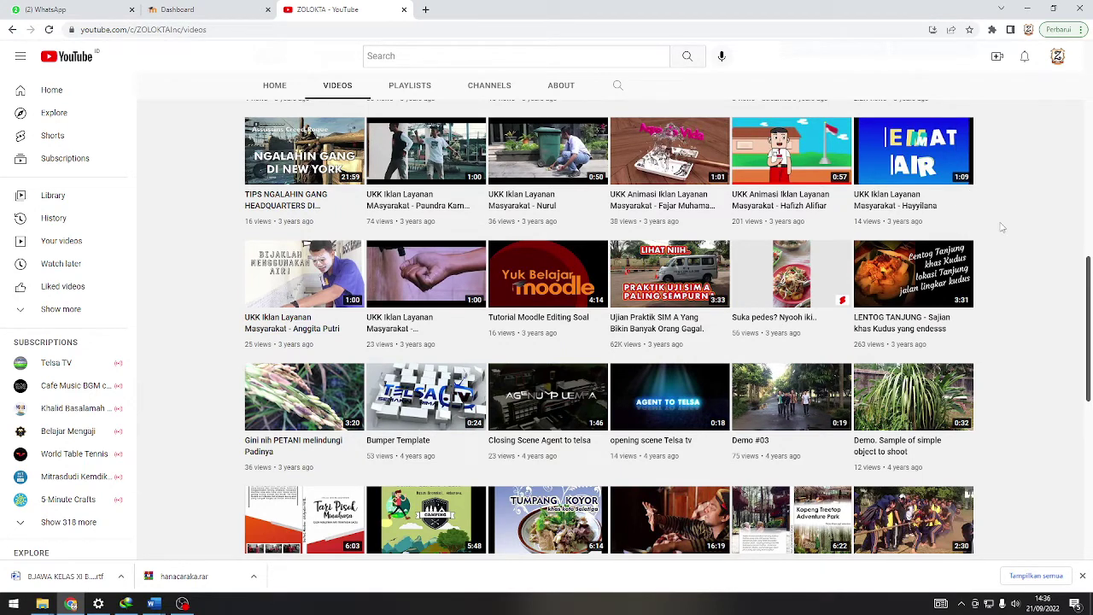
scroll(1023, 328, up, 4)
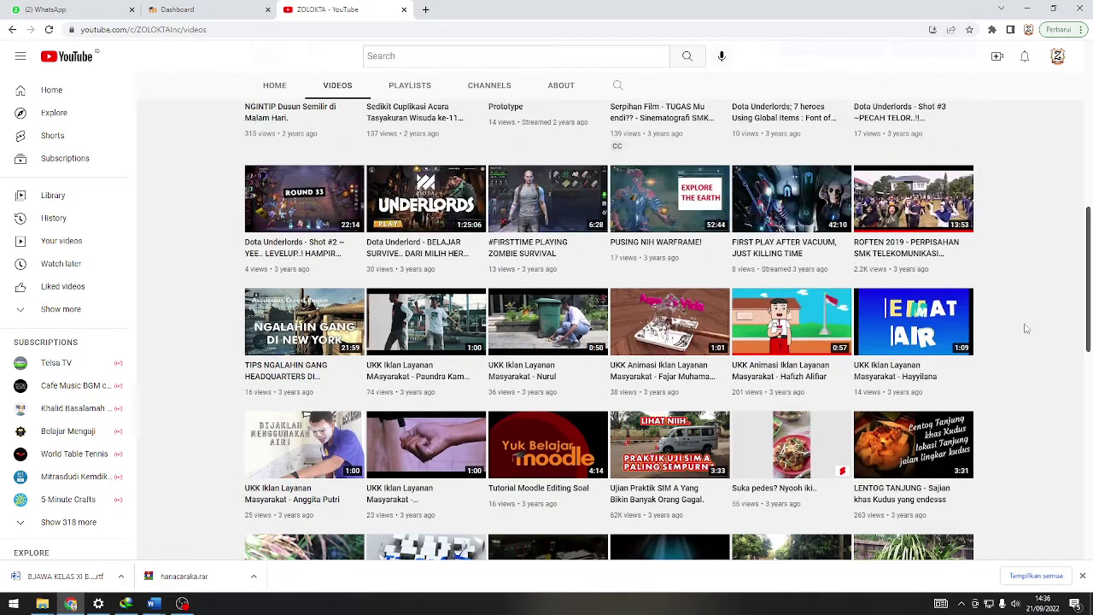
scroll(1028, 329, up, 3)
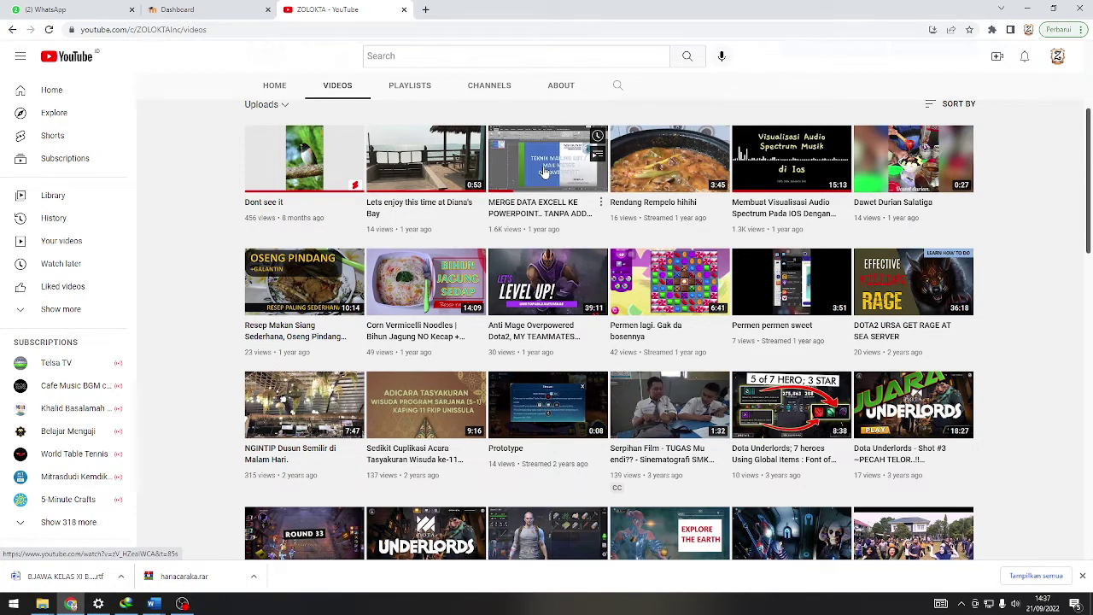
scroll(544, 171, down, 4)
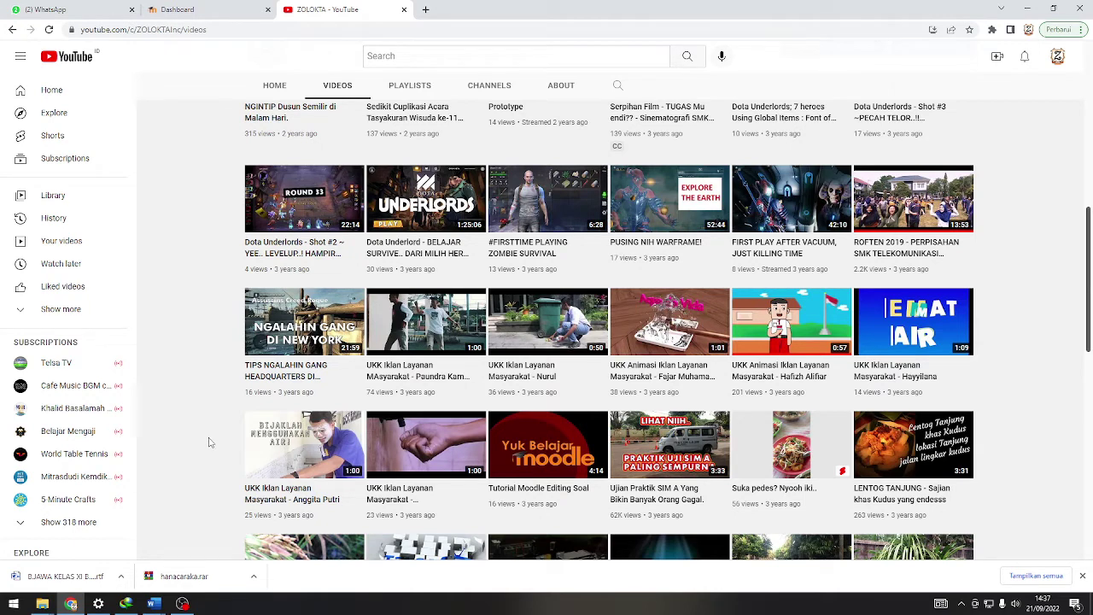
scroll(209, 442, down, 1)
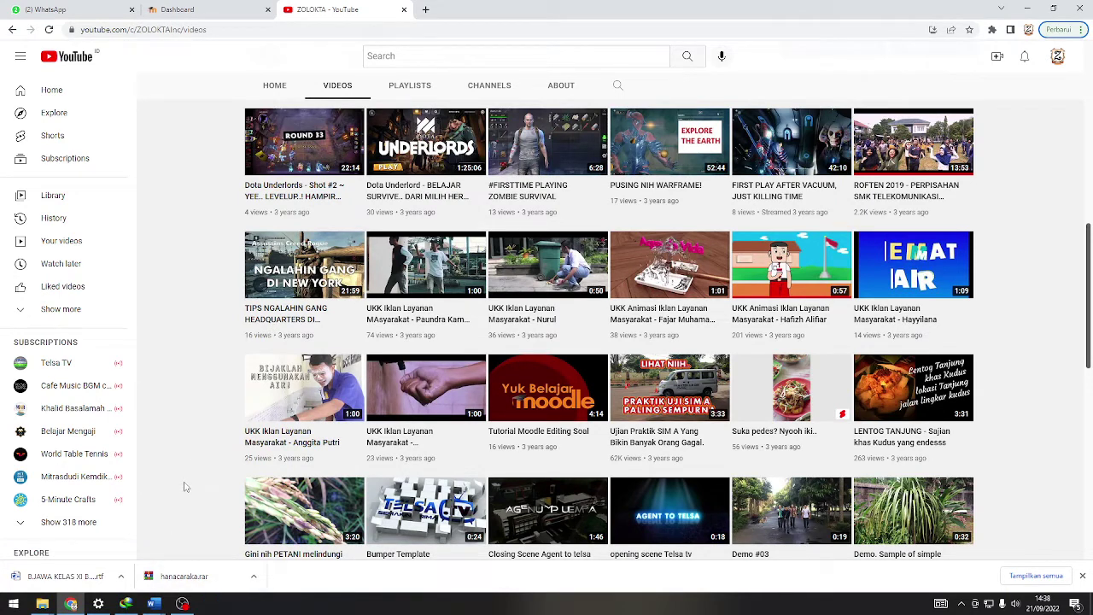
- Switch to the B.JAWA KELAS XI question document in Word and go to question 32
click(155, 605)
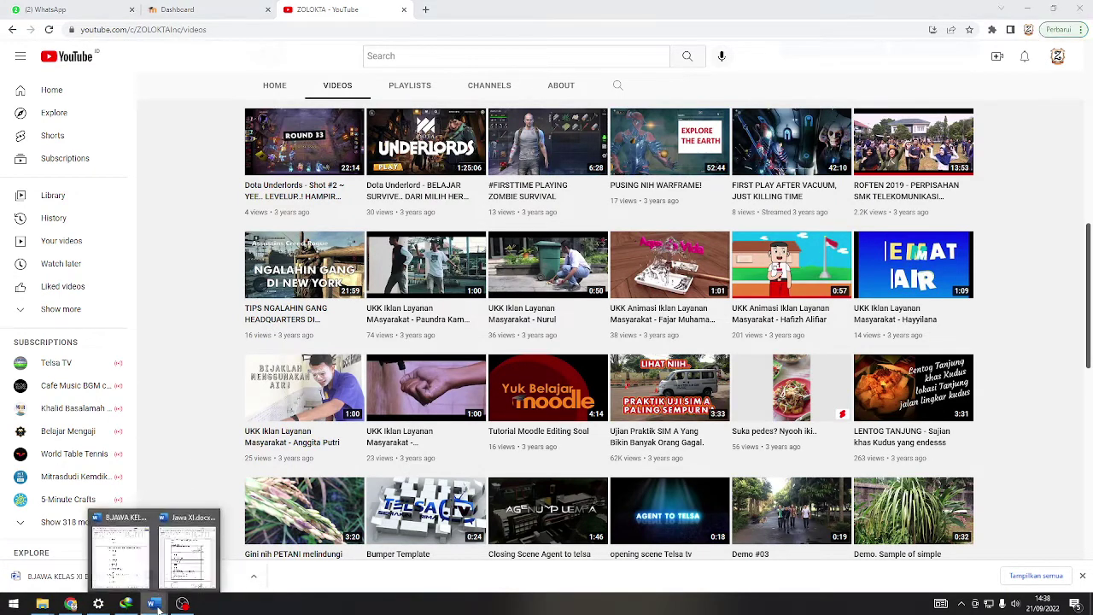
click(120, 555)
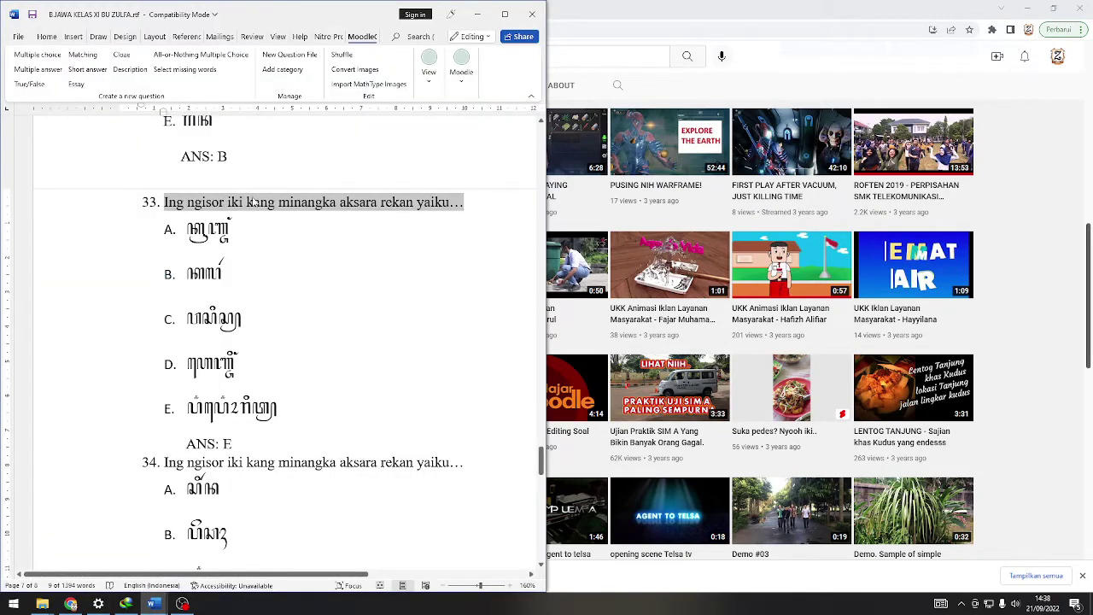
scroll(359, 246, down, 3)
scroll(358, 254, up, 9)
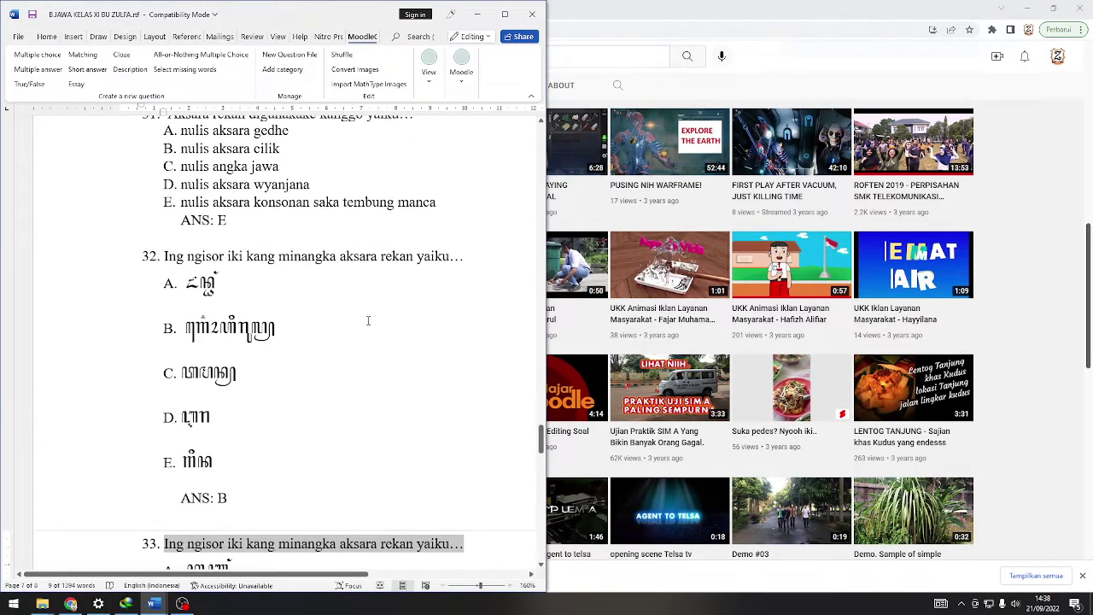
scroll(368, 320, up, 9)
scroll(369, 320, down, 5)
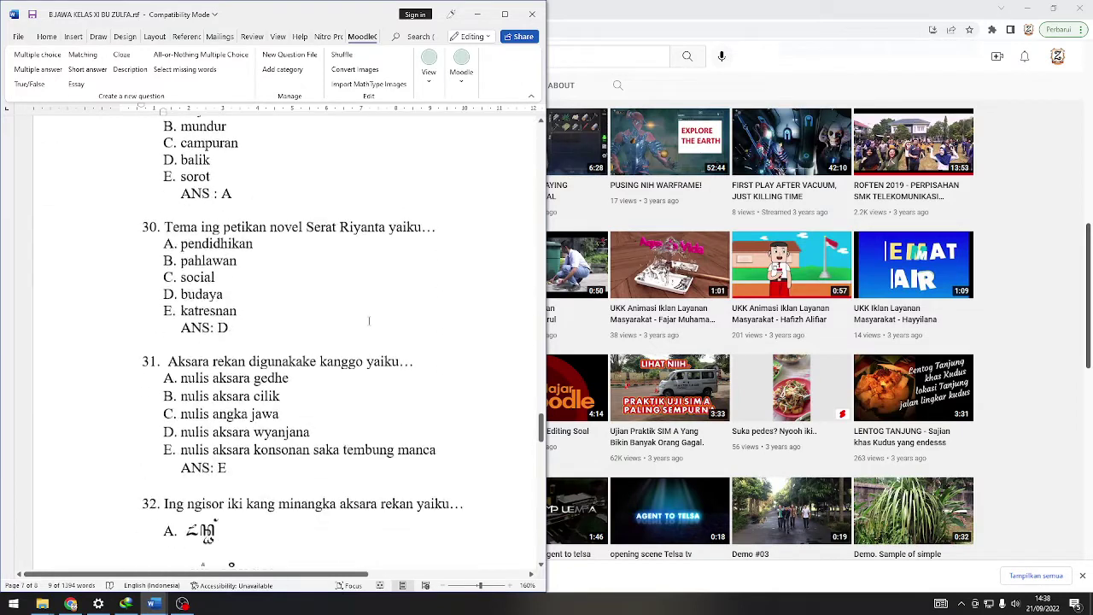
scroll(369, 320, down, 5)
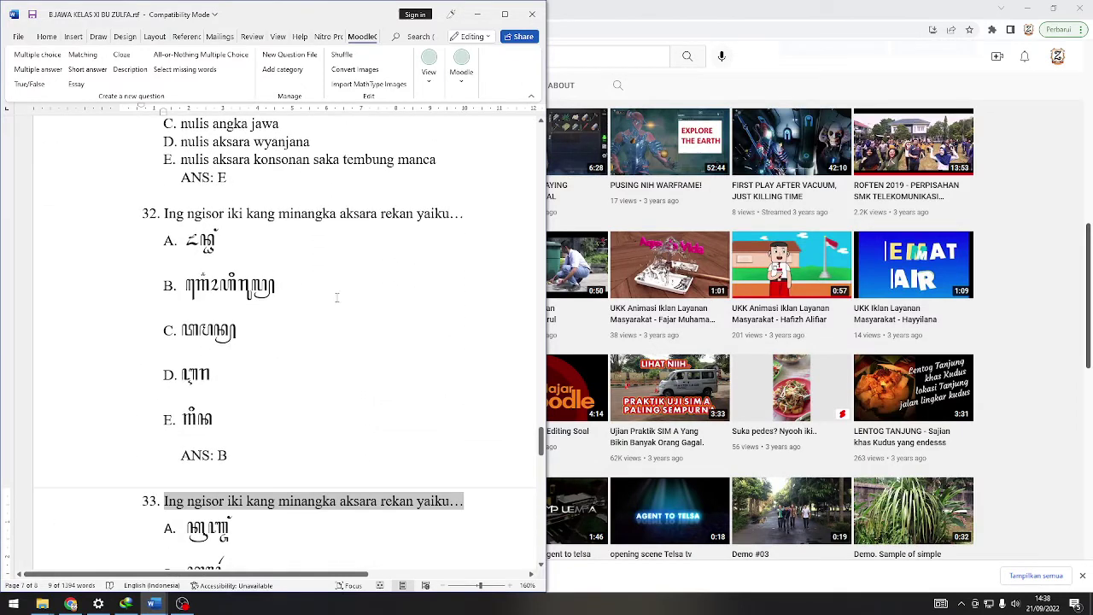
- Examine the Javanese-script answer options A to E of question 32 and the font they use
click(229, 241)
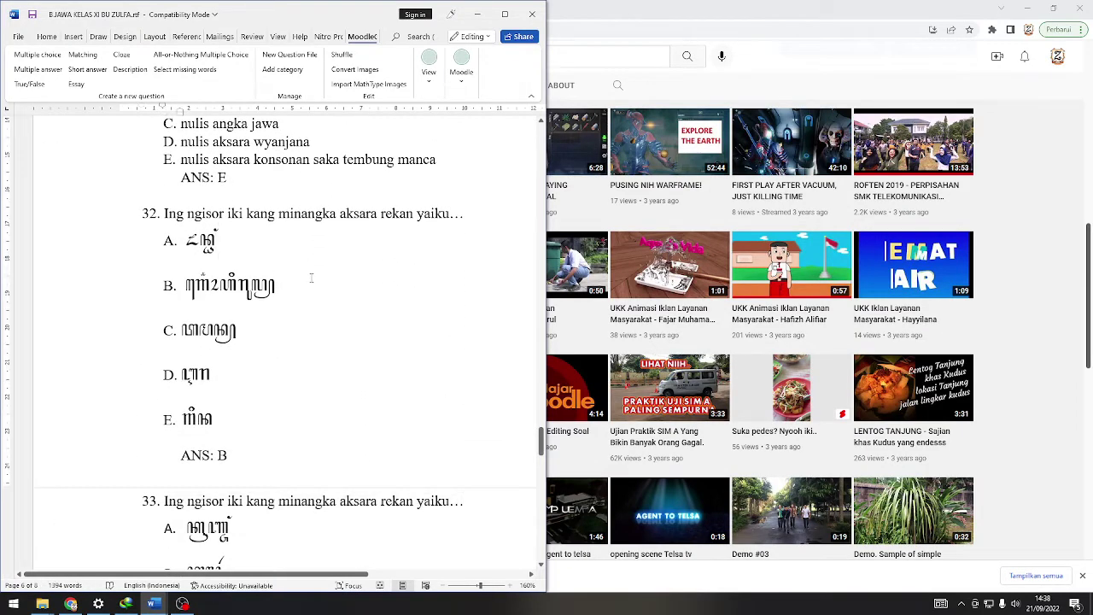
click(310, 279)
key(Down)
key(Down)
key(shift+Left)
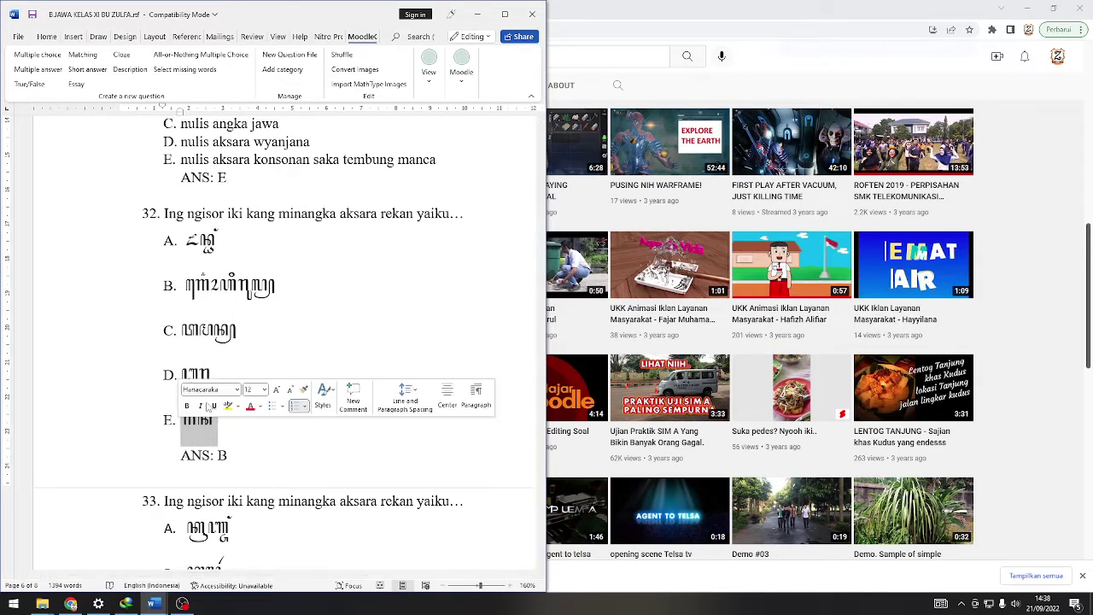
key(Up)
click(259, 328)
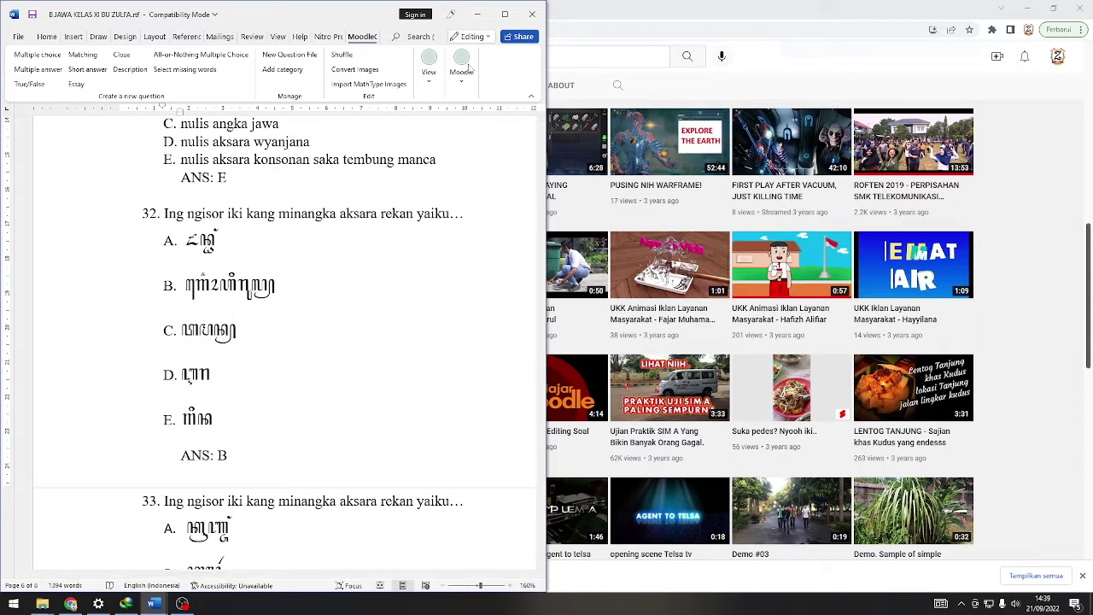
click(505, 15)
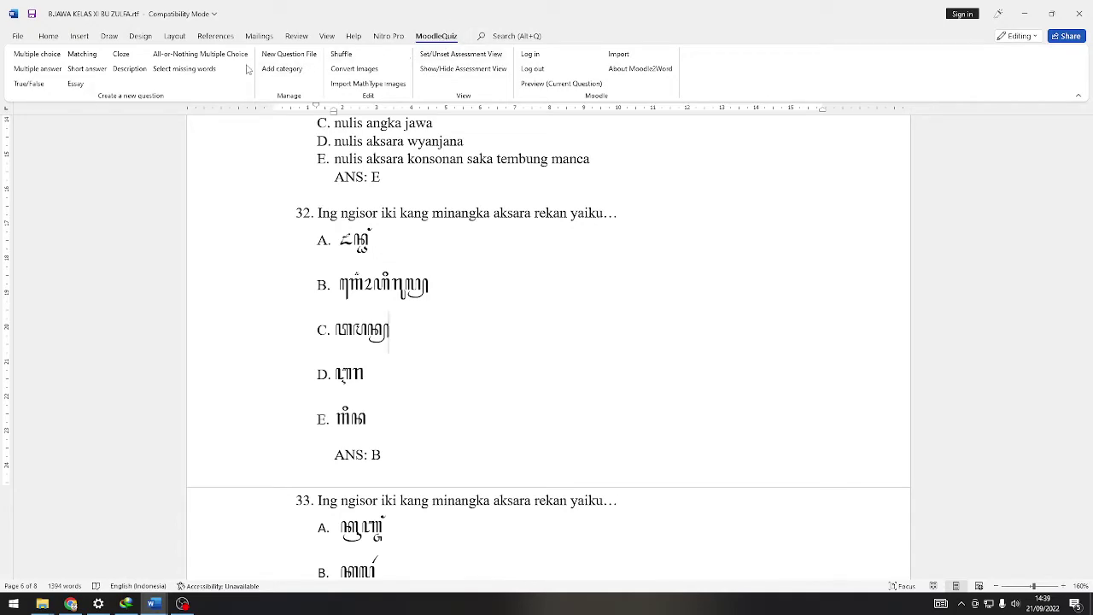
click(298, 58)
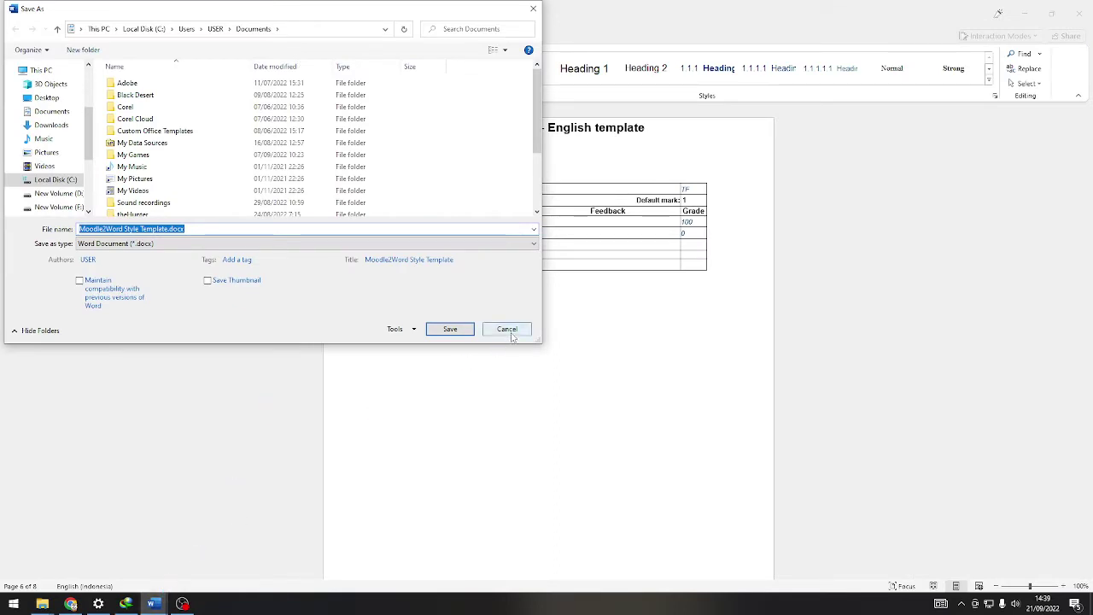
scroll(171, 196, down, 3)
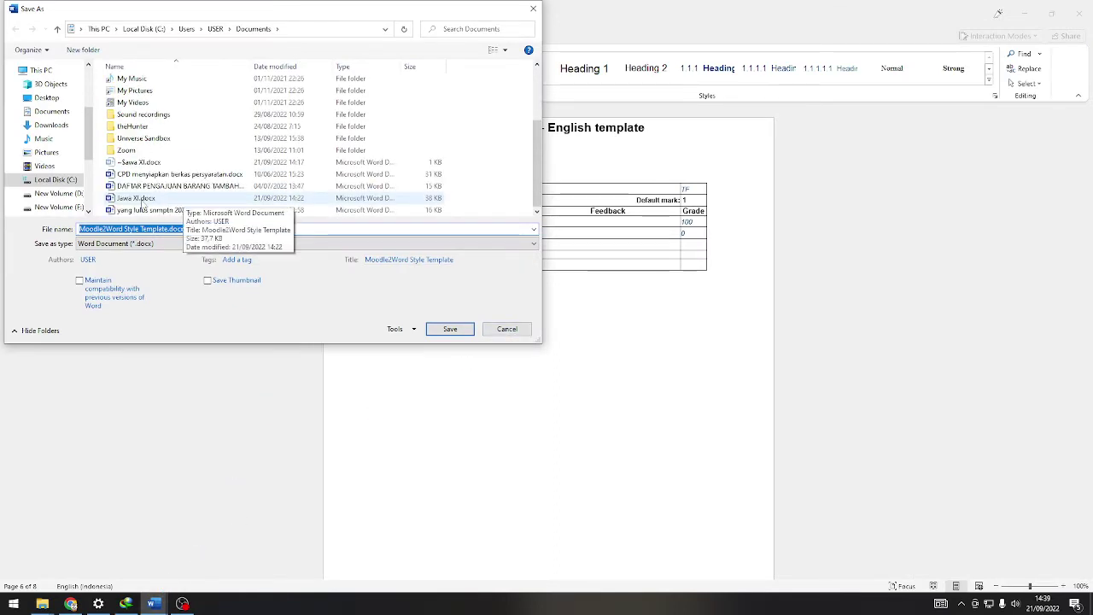
click(143, 199)
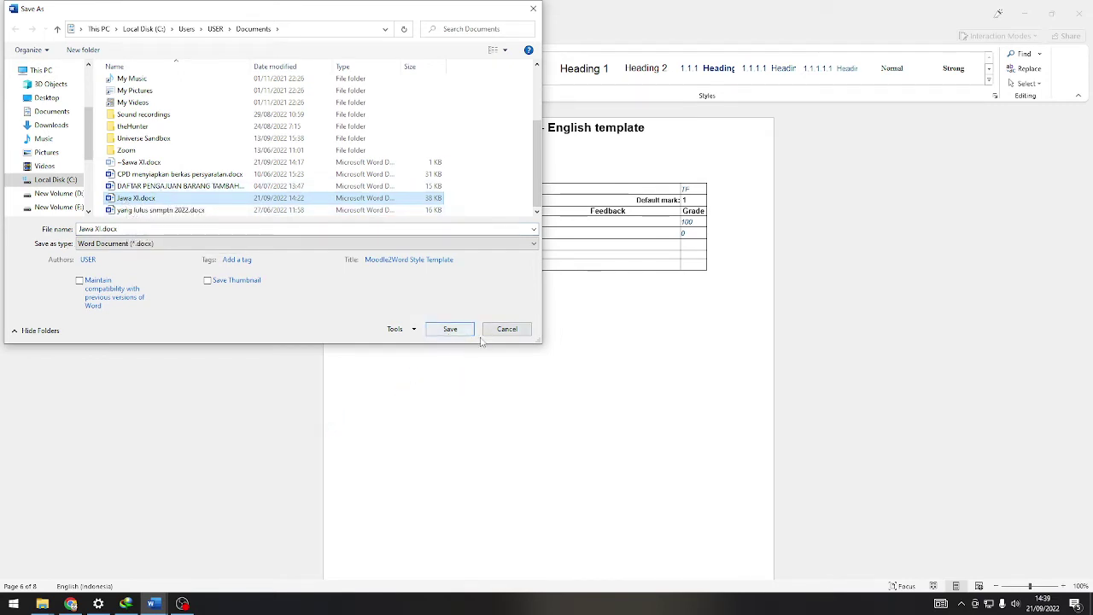
click(507, 332)
- Close the open Jawa XI.docx and discard the unsaved Moodle2Word template document
mouse_move(153, 607)
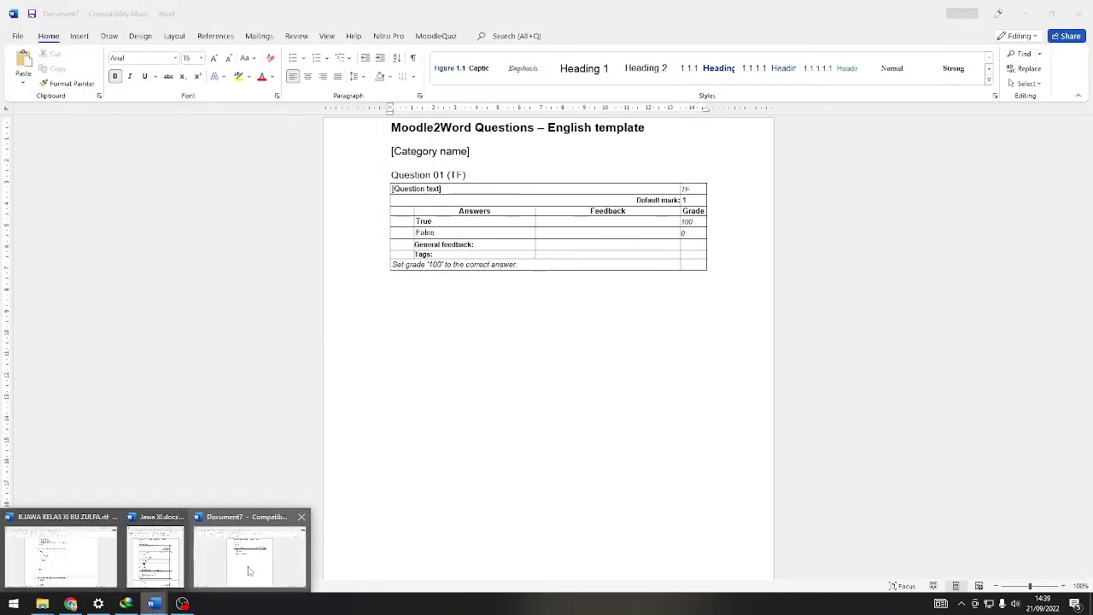
click(156, 555)
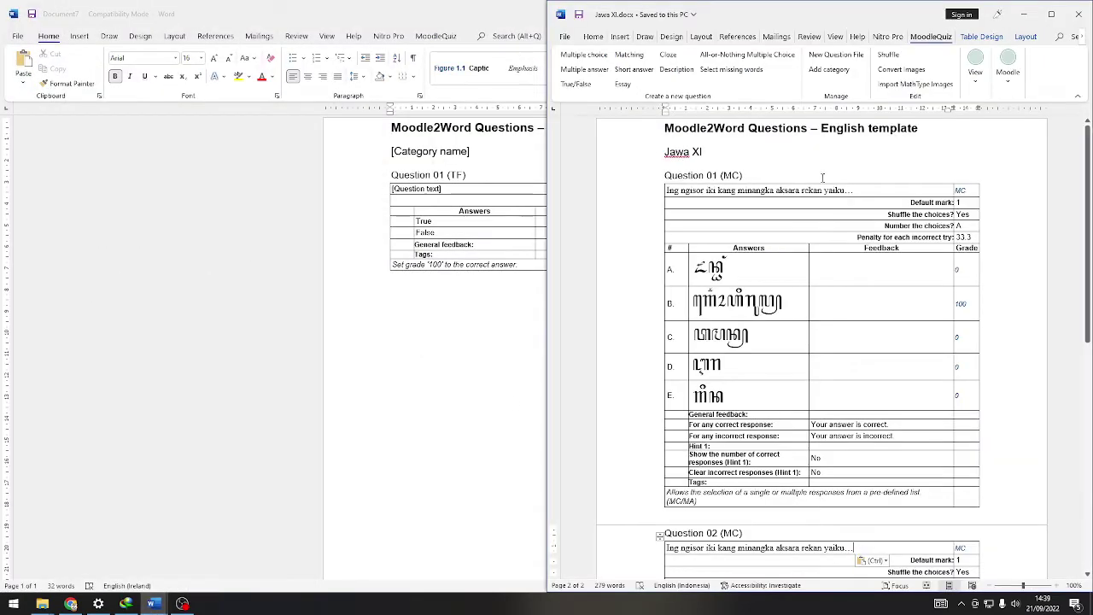
click(1078, 14)
mouse_move(154, 606)
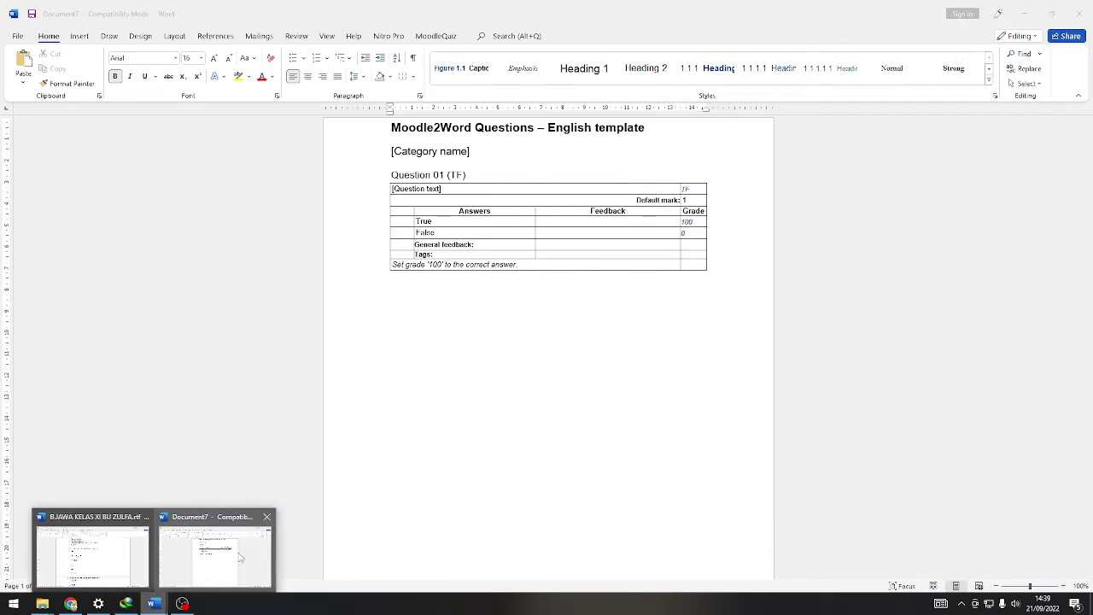
click(239, 557)
click(1079, 13)
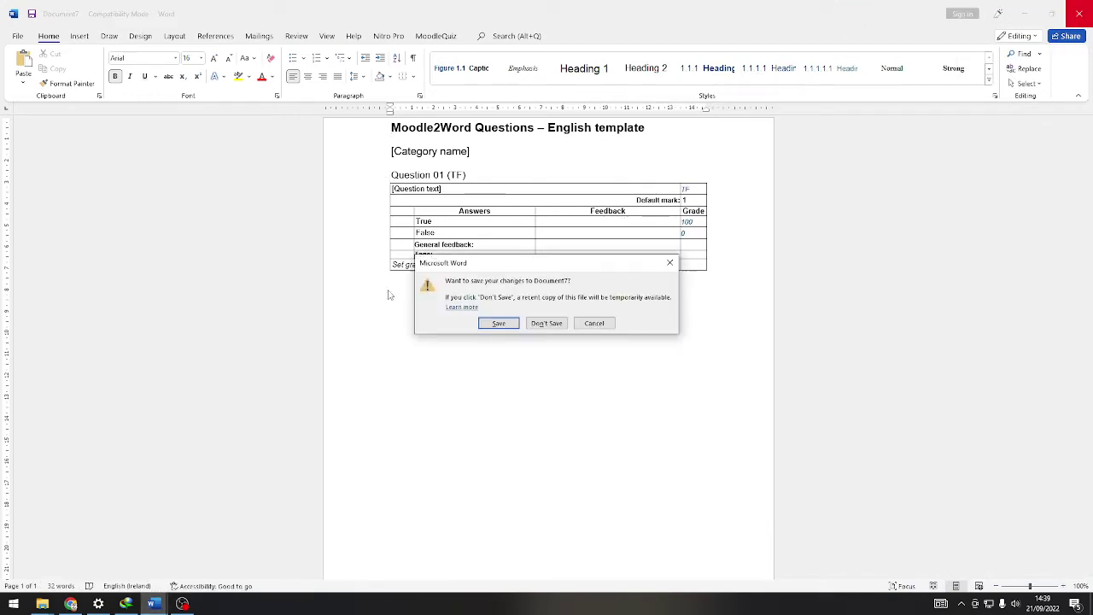
click(538, 322)
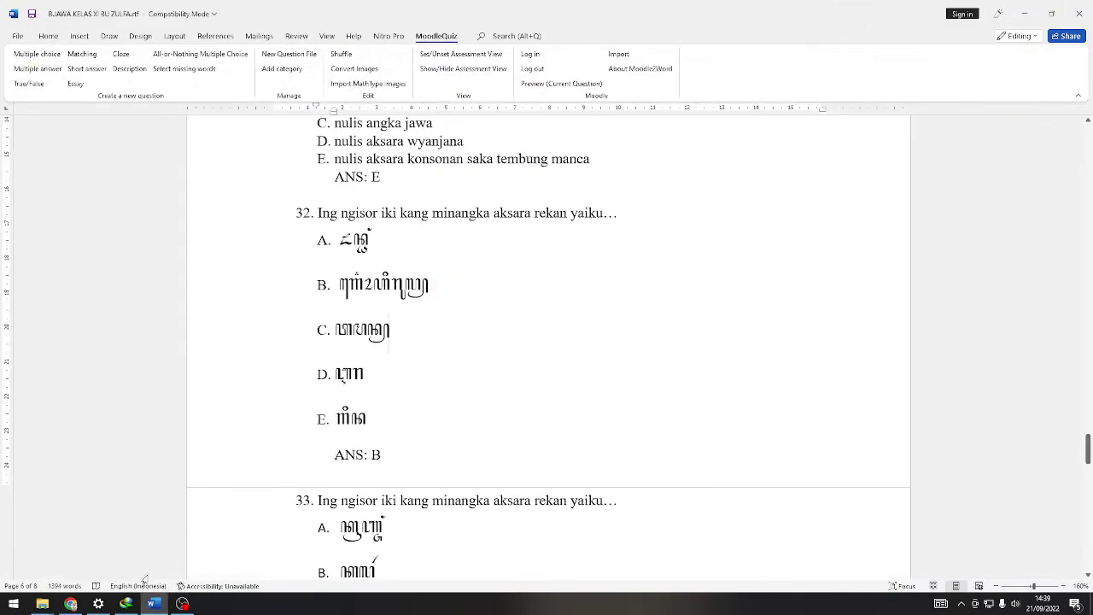
- Create a new MoodleQuiz question file and save it over Jawa XI.docx in Documents, accepting the upgrade to the newest file format
click(300, 59)
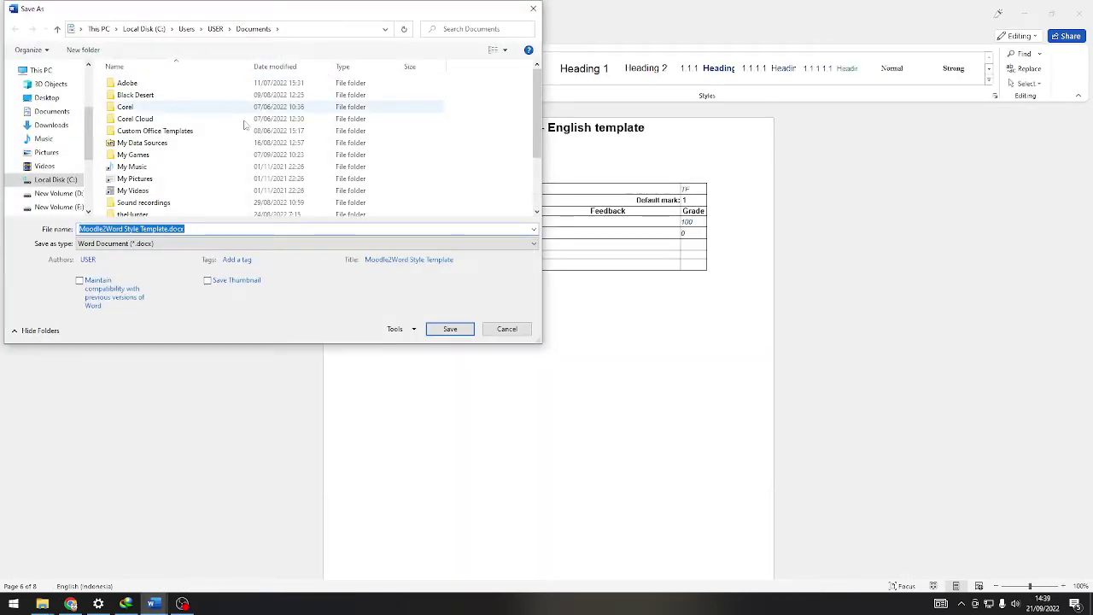
scroll(145, 147, down, 2)
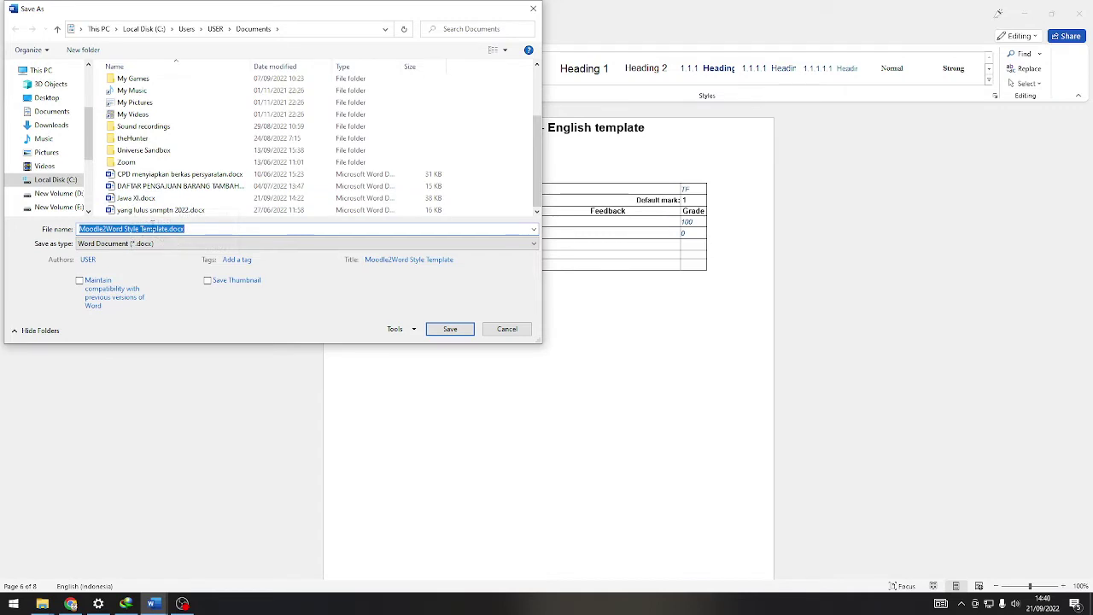
click(132, 199)
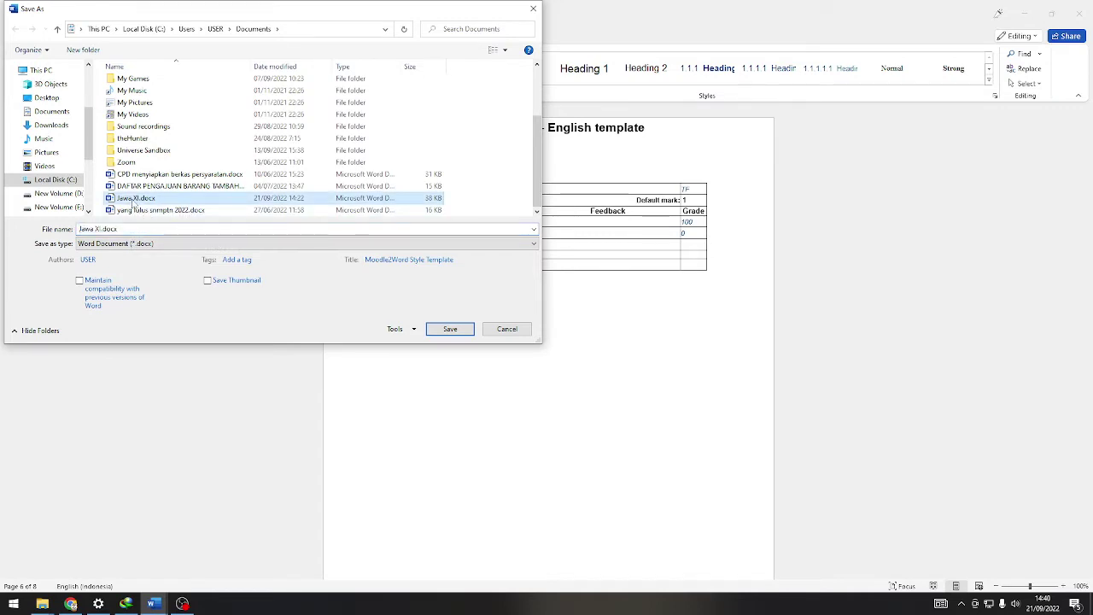
click(449, 330)
click(540, 329)
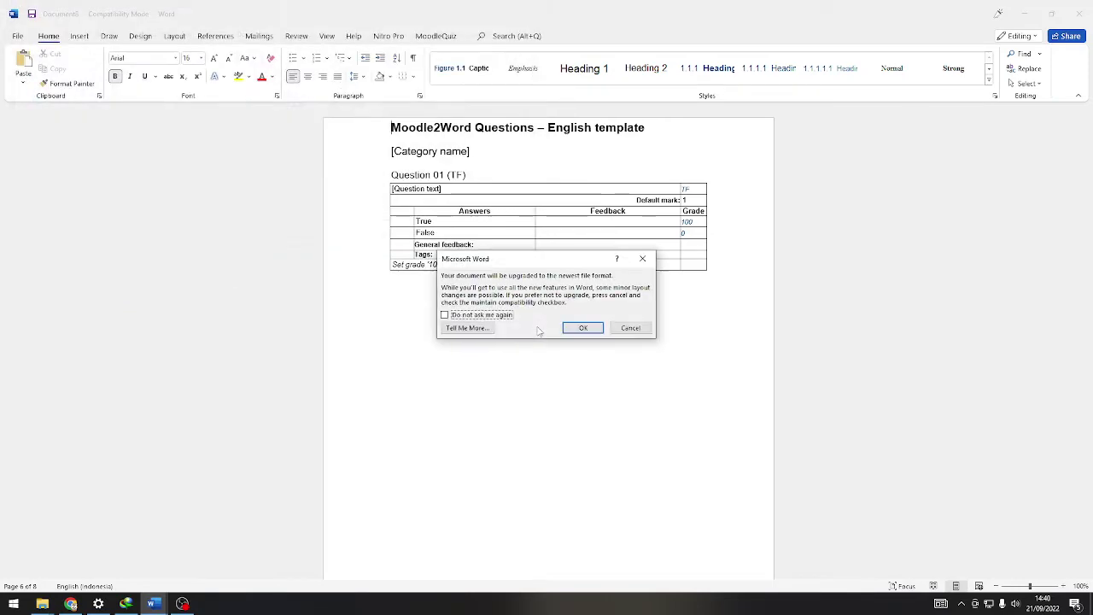
click(565, 327)
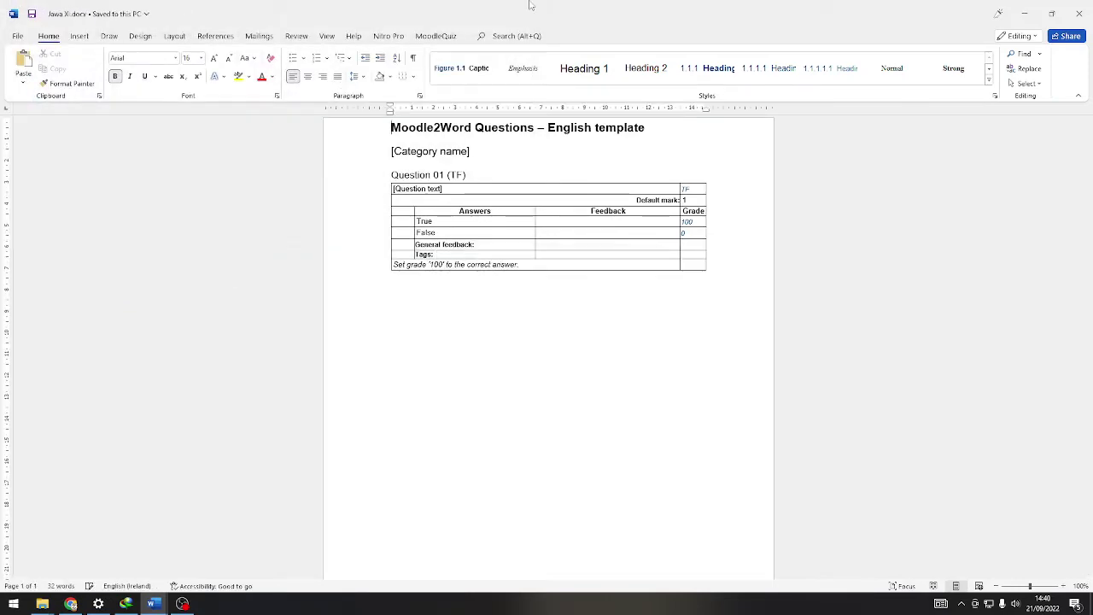
- Arrange Jawa XI.docx and the B.JAWA KELAS XI question document side by side, with the source questions on the left
drag(527, 6, 1089, 259)
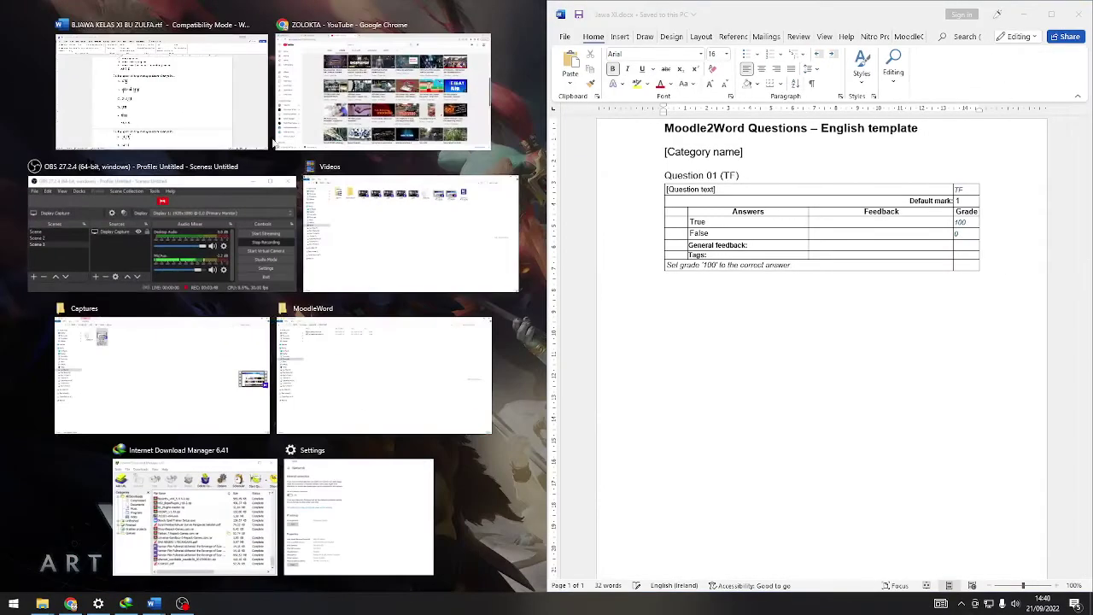
click(141, 81)
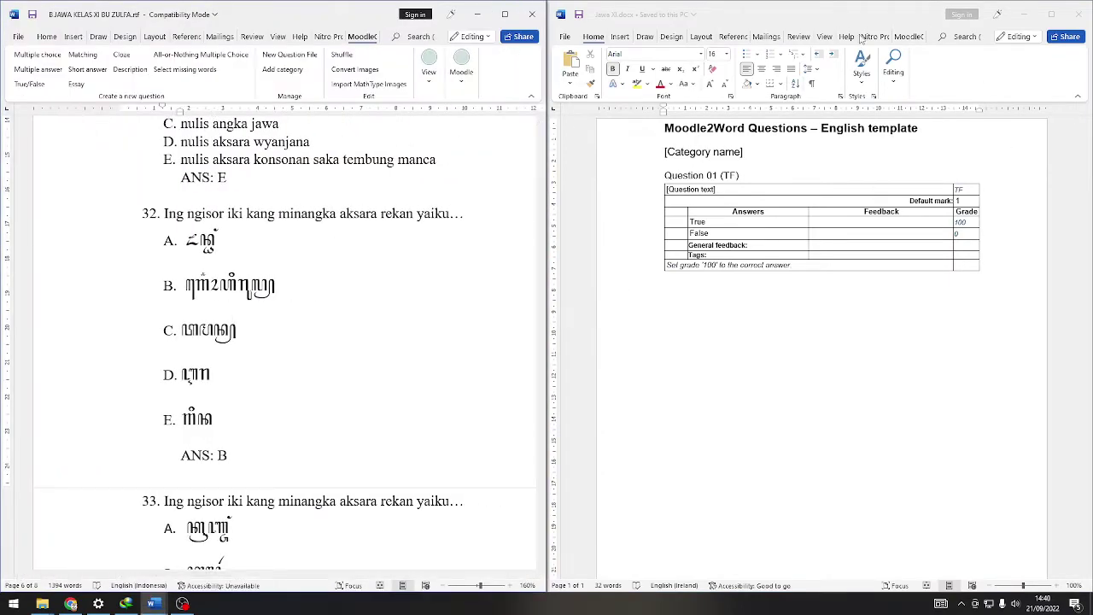
- Replace the [Category name] placeholder in the question template with "Jawa XI"
click(918, 128)
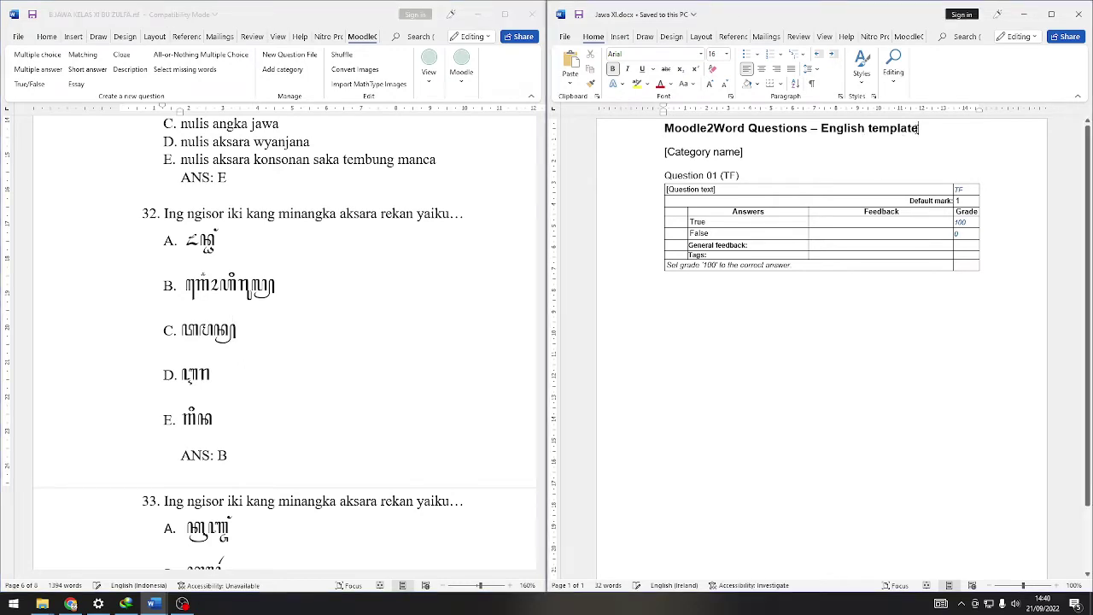
double_click(838, 130)
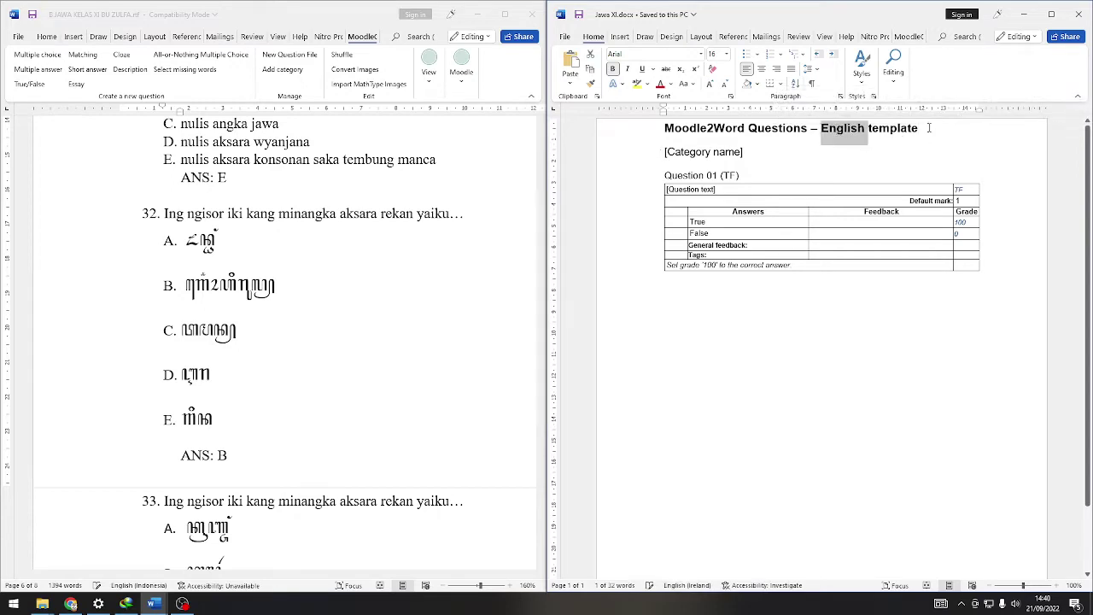
click(751, 154)
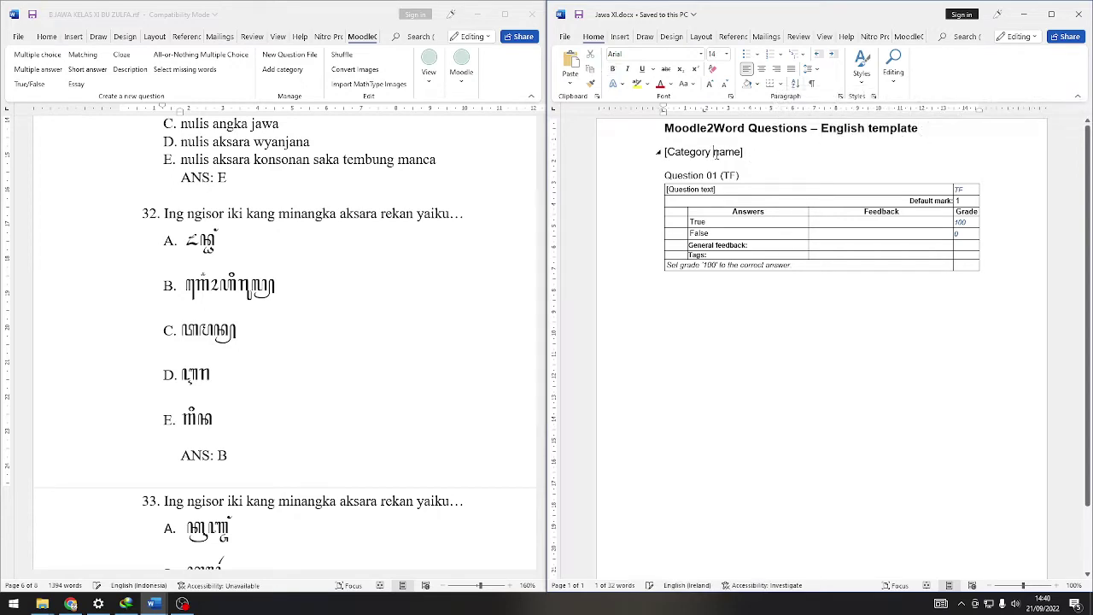
drag(750, 154, 659, 155)
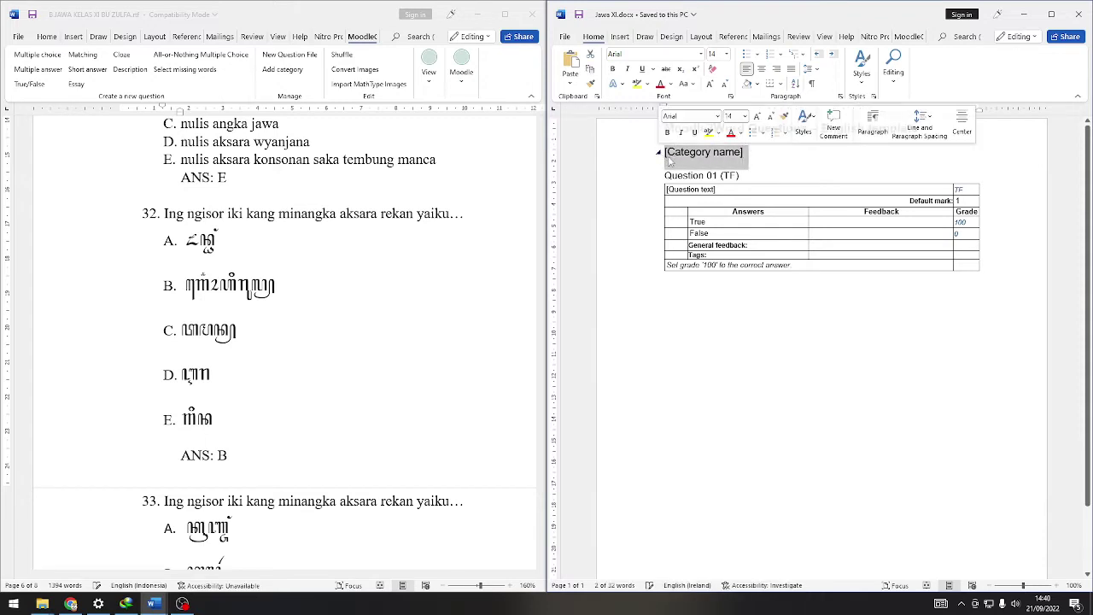
text(Ja)
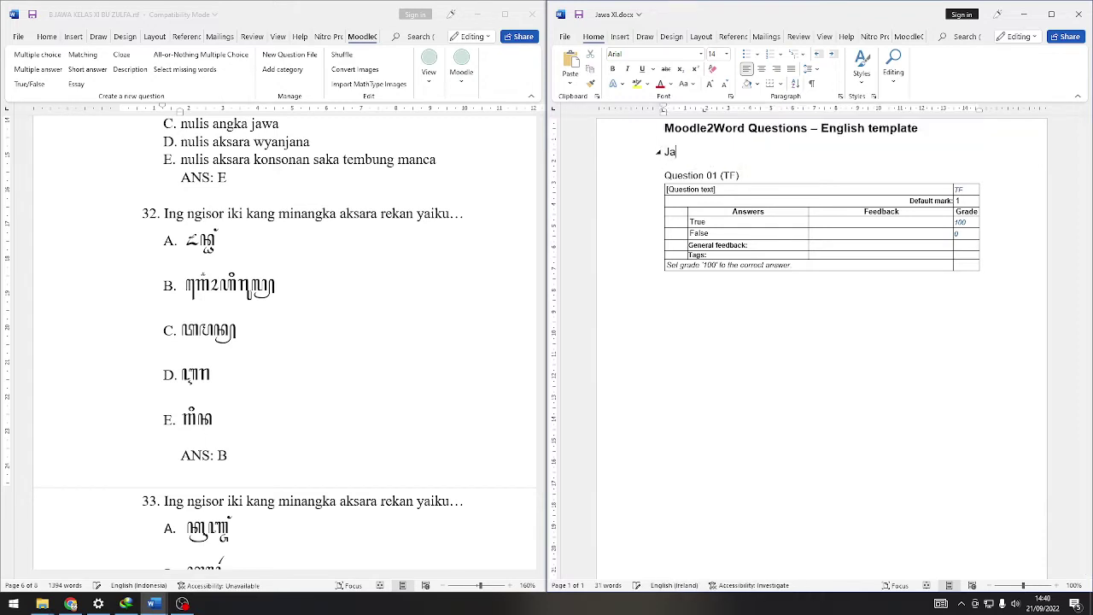
text(wa XI)
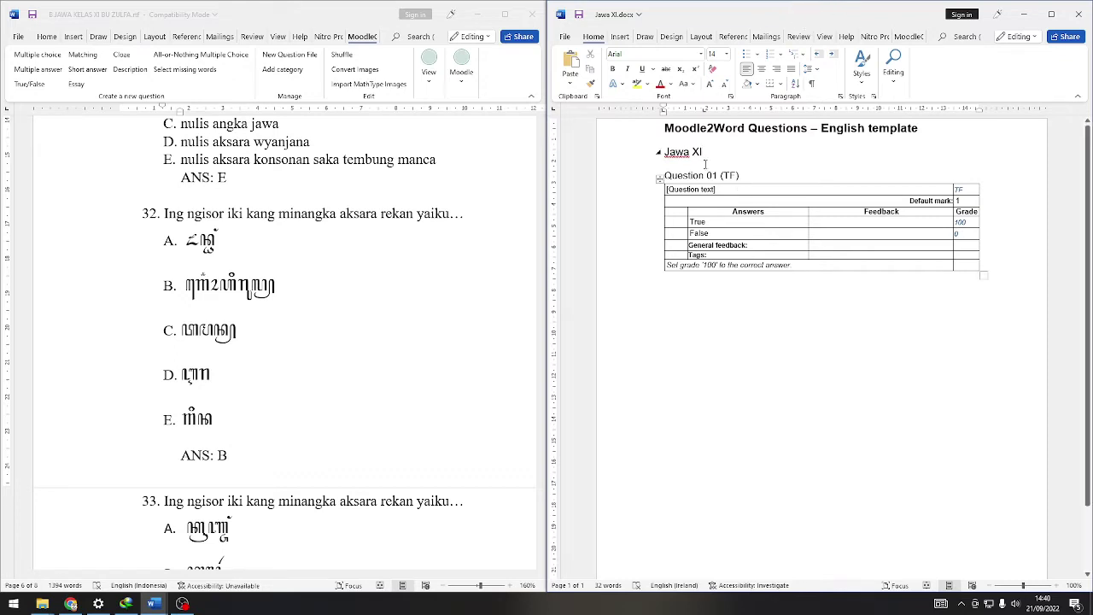
- Insert a new multiple-choice question below the true/false question table in Jawa XI.docx
click(773, 175)
click(761, 293)
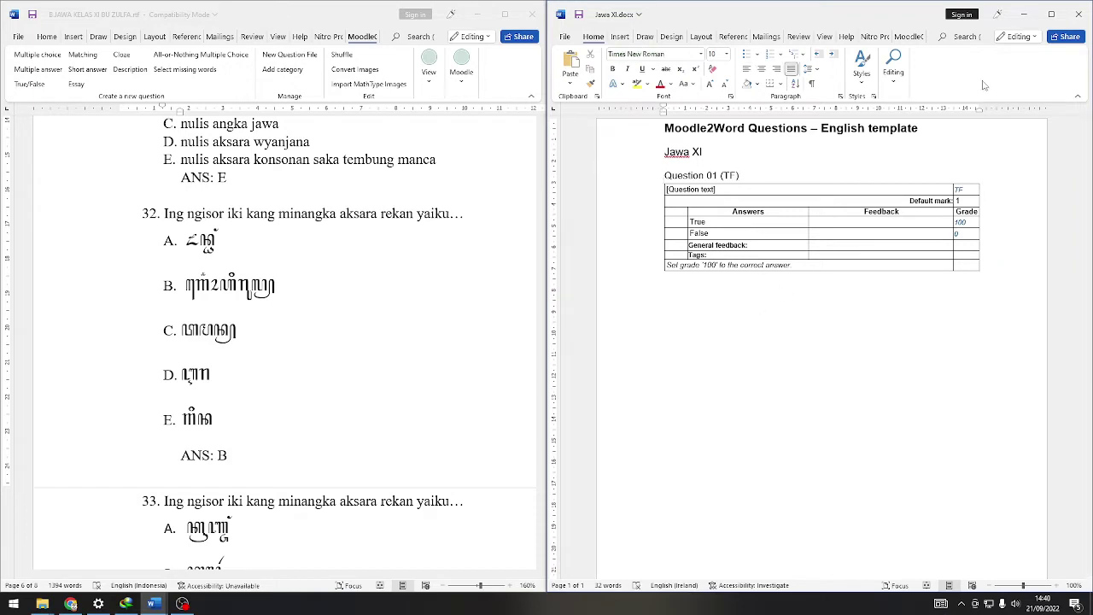
click(909, 36)
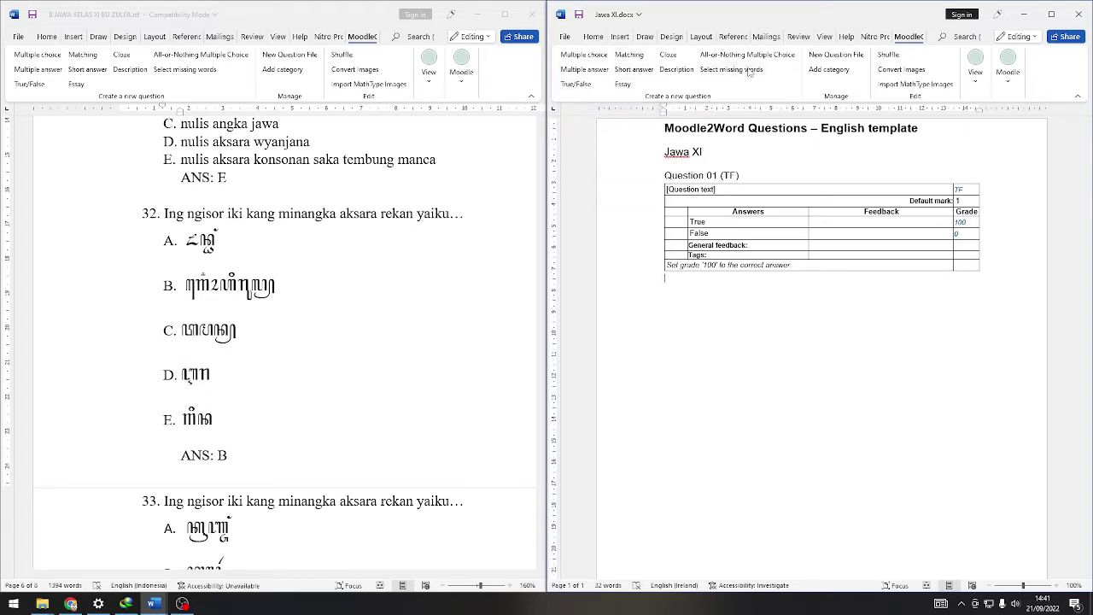
click(587, 57)
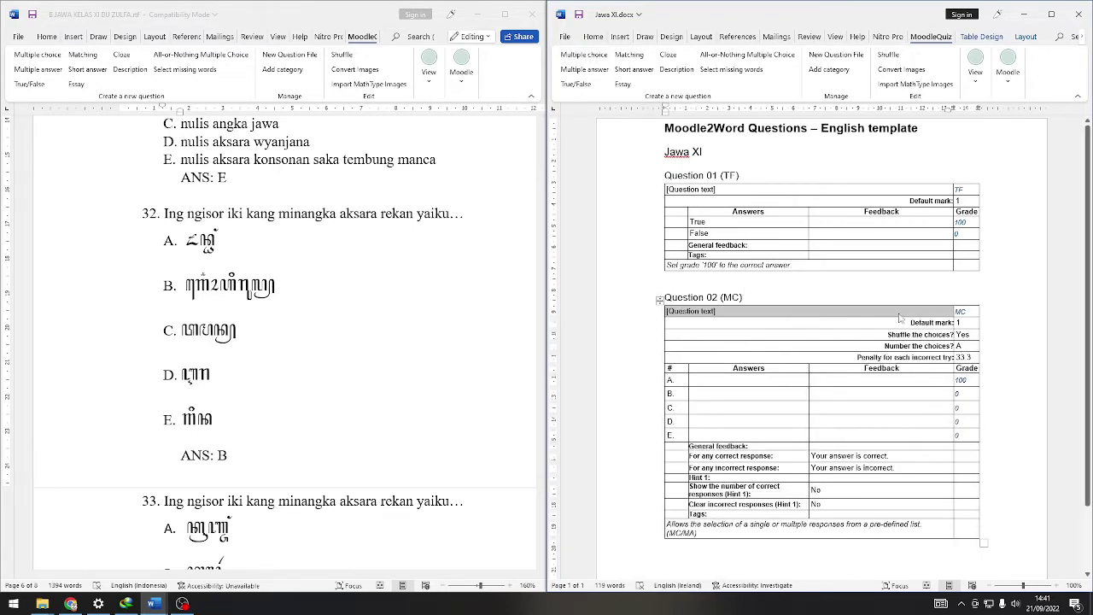
- Copy the entire multiple-choice table under Question 02
click(971, 191)
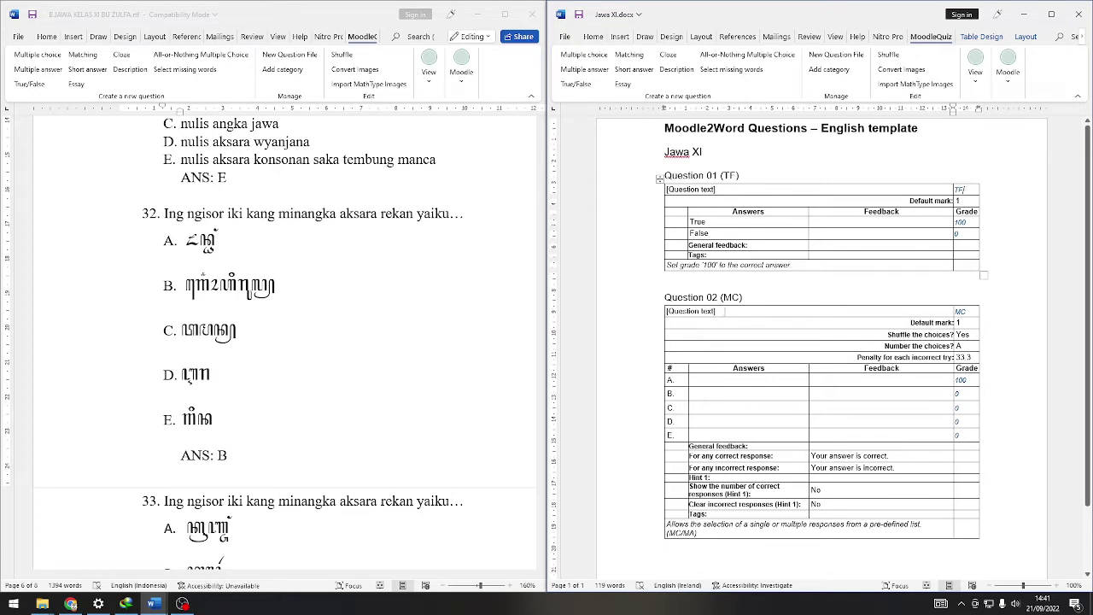
double_click(971, 313)
click(972, 313)
click(660, 301)
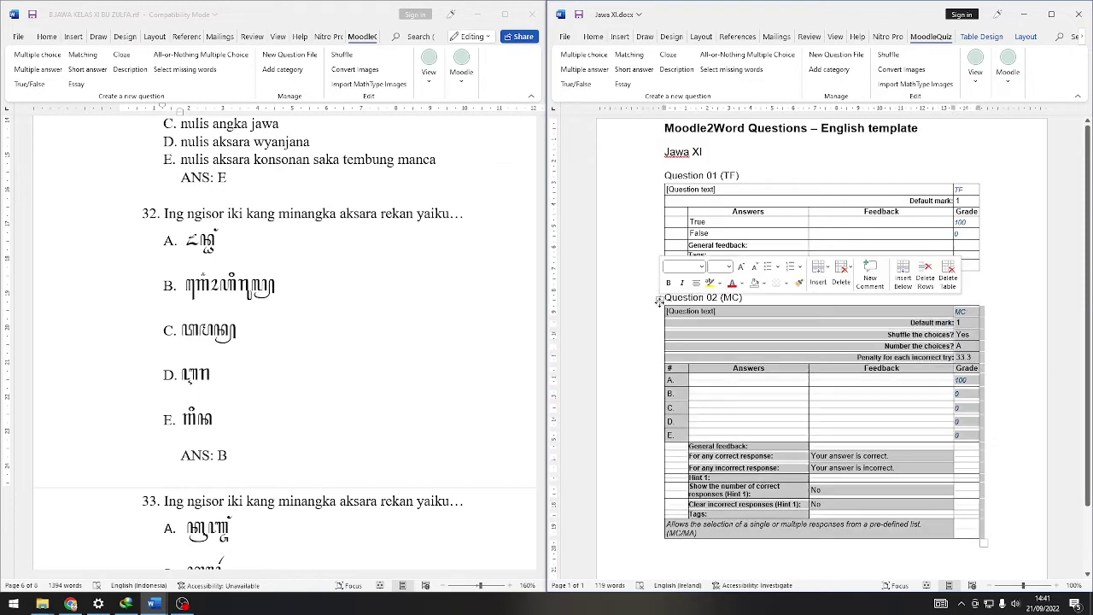
right_click(659, 301)
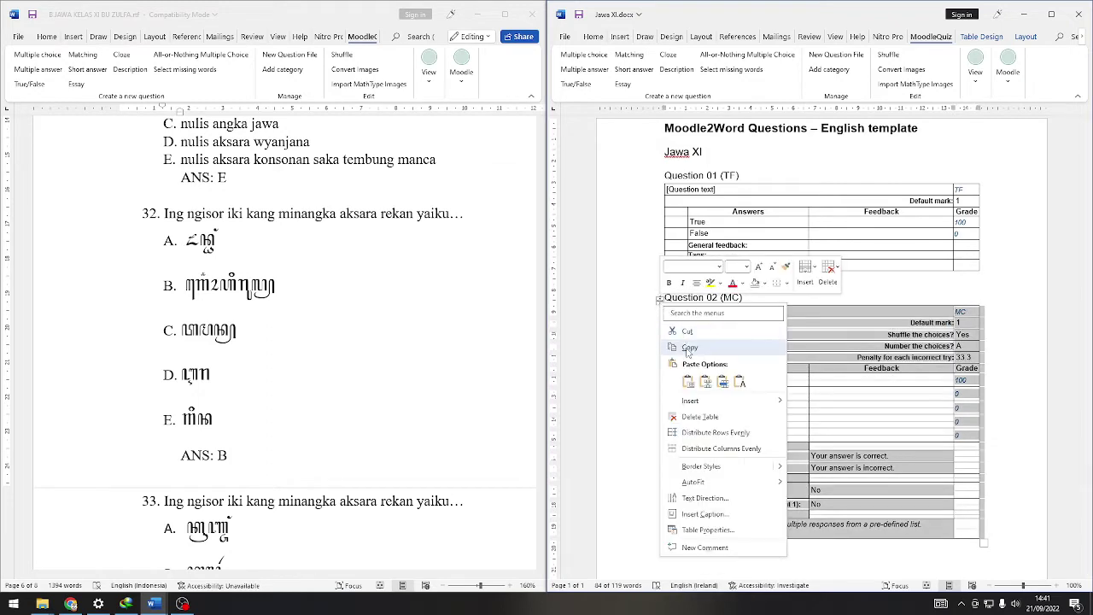
click(674, 348)
- Replace the true/false table under Question 01 with the copied multiple-choice table and change its heading to "Question 01 (MC)"
click(688, 190)
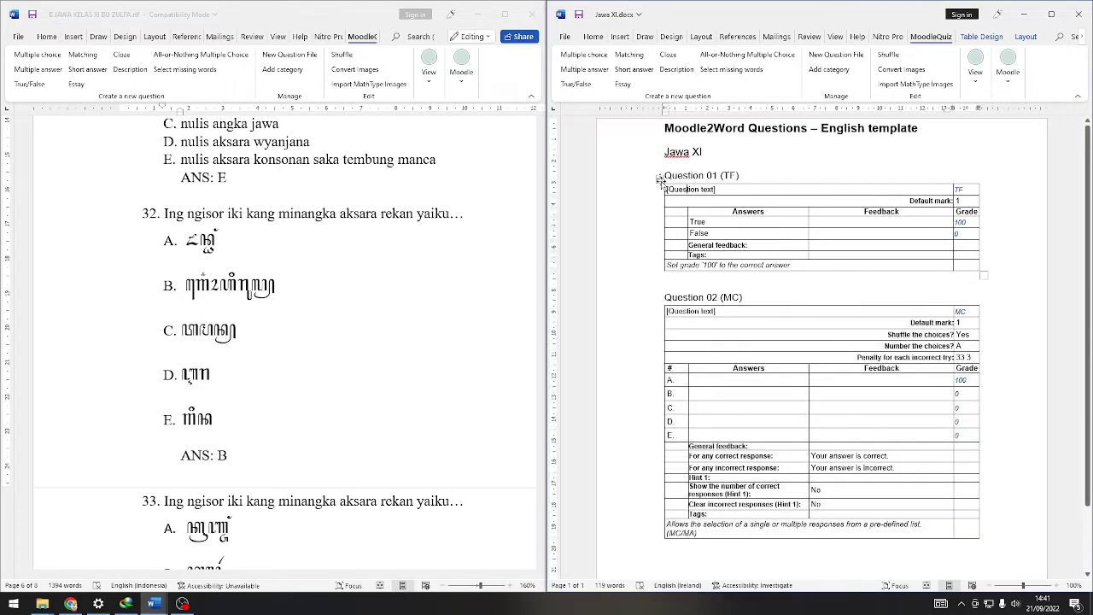
click(660, 179)
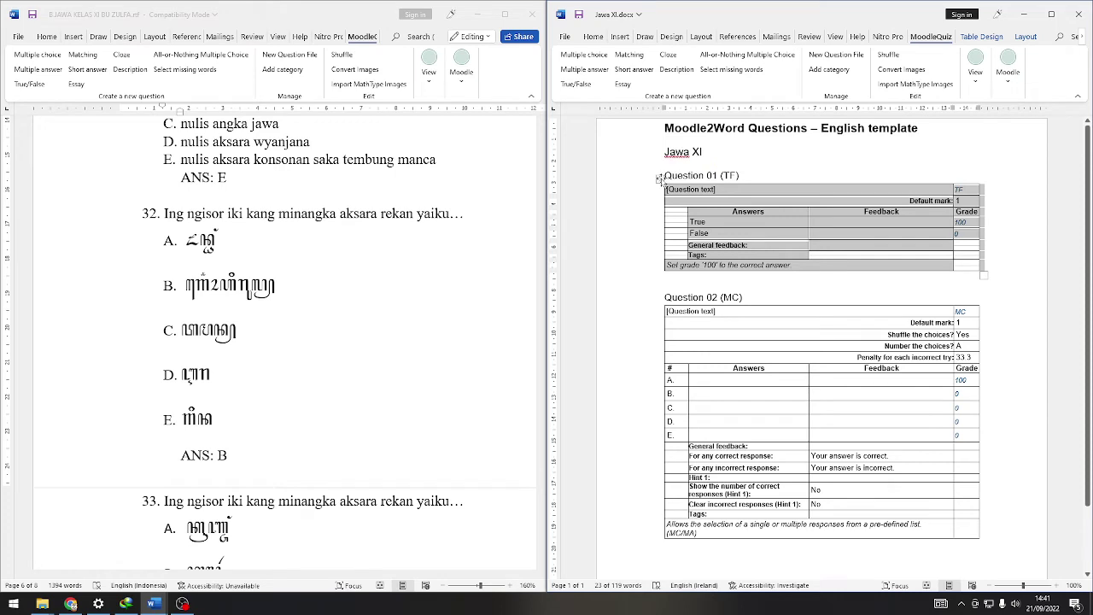
right_click(660, 178)
click(712, 294)
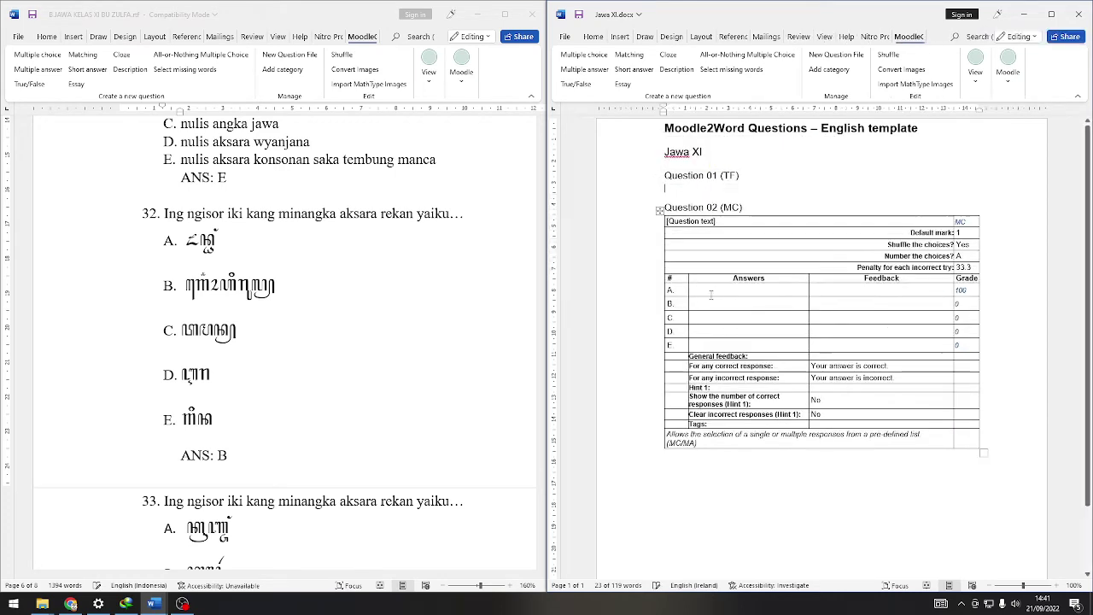
right_click(688, 189)
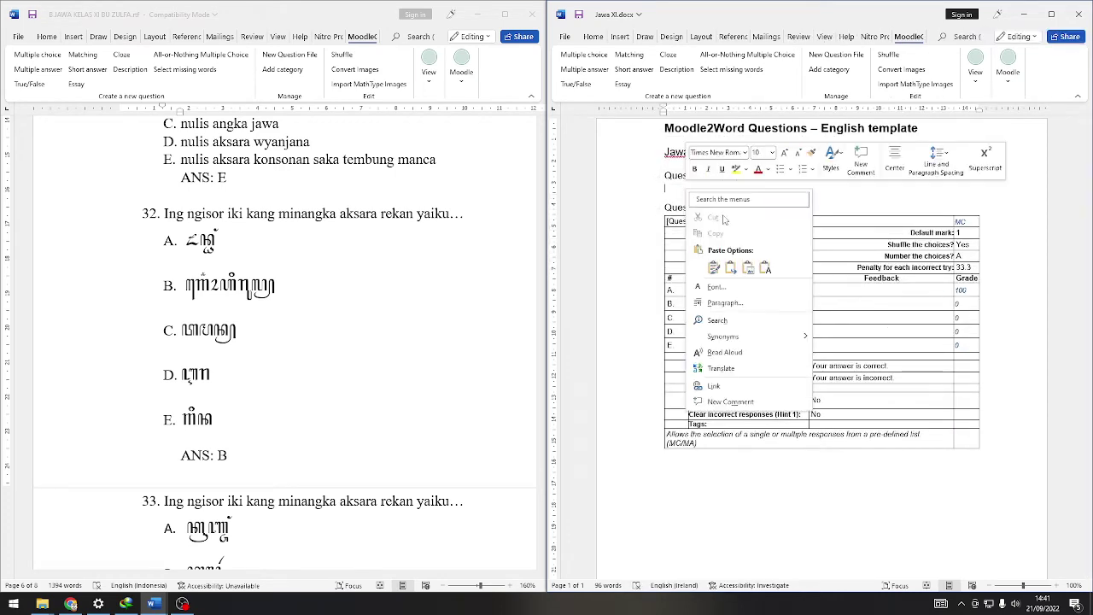
click(715, 268)
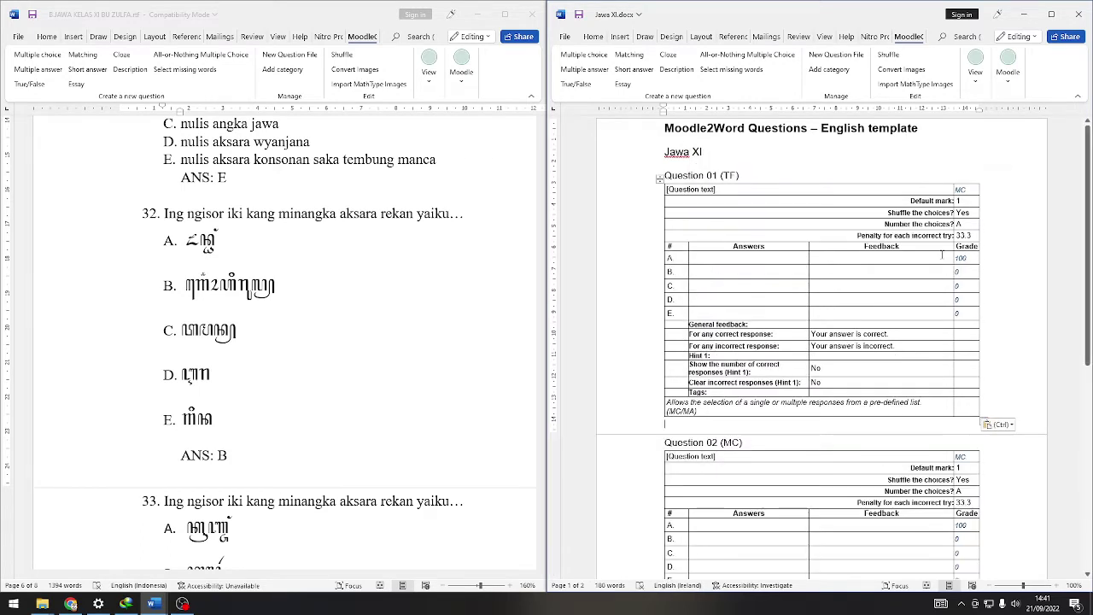
click(753, 202)
click(759, 177)
double_click(962, 212)
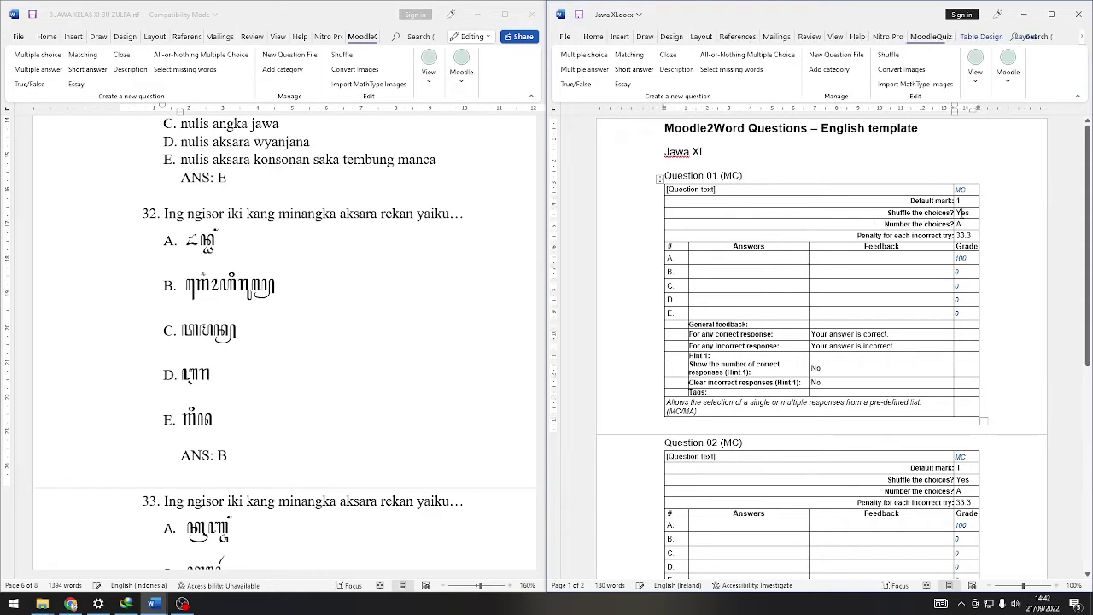
double_click(706, 261)
click(672, 262)
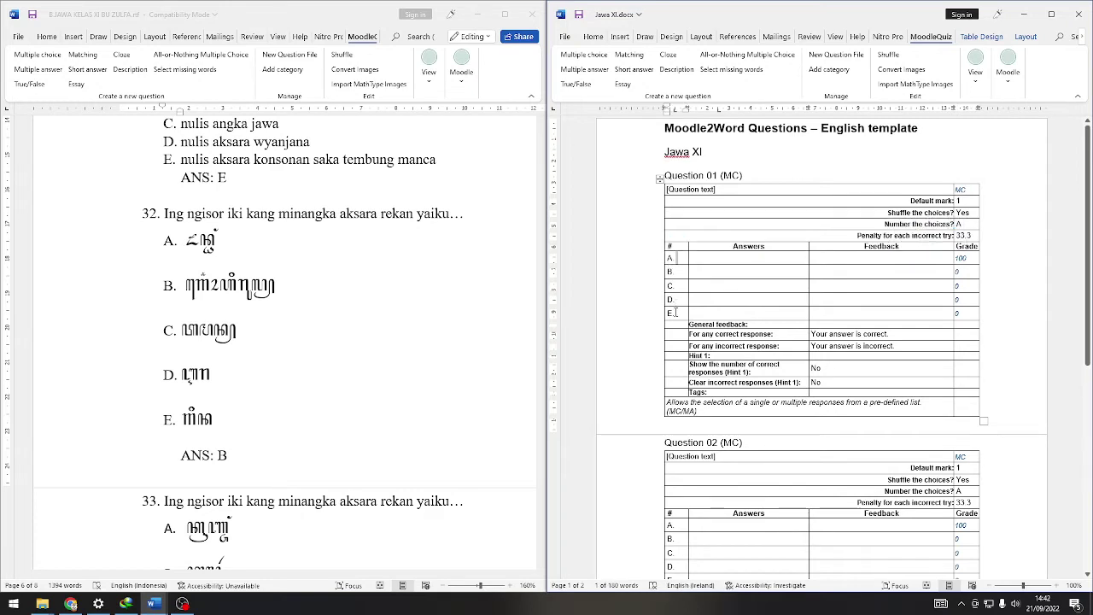
click(675, 312)
- Try setting Question 01's choice numbering to 1, and restore it to A
double_click(958, 224)
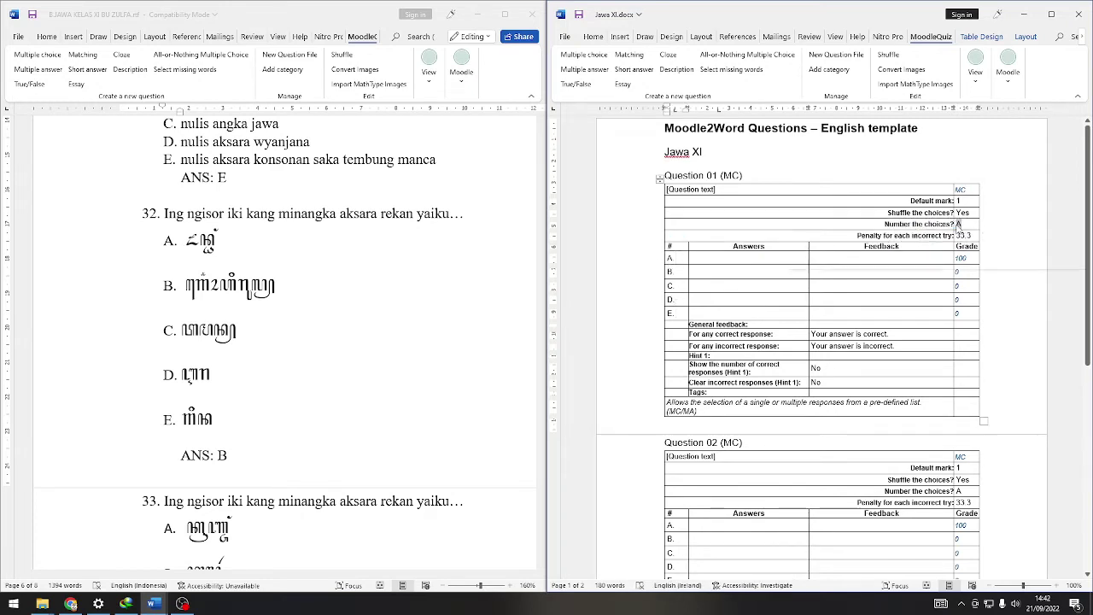
text(1)
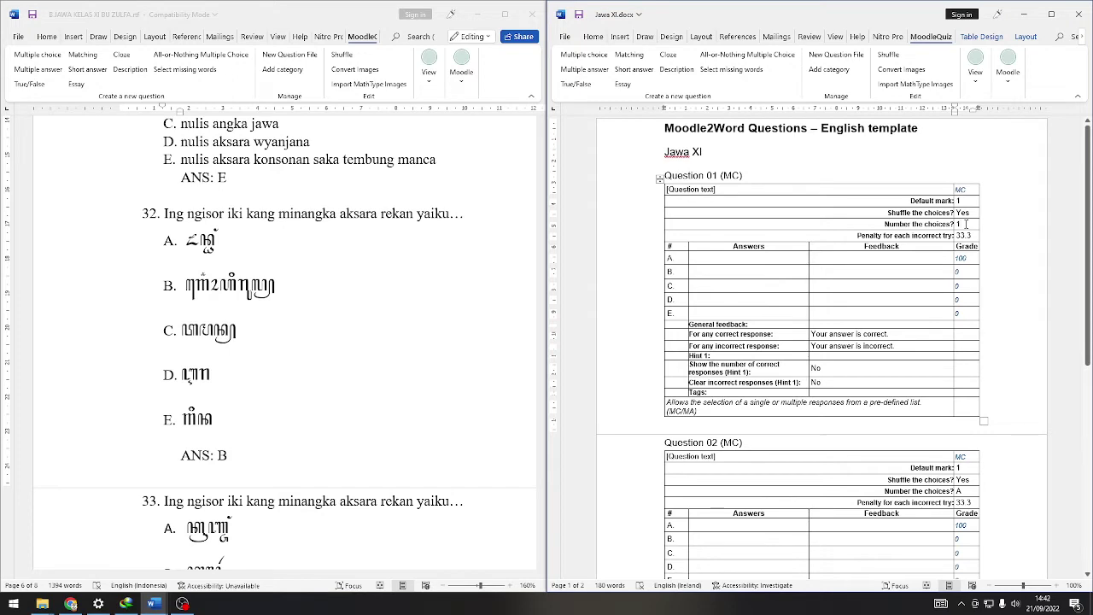
key(BackSpace)
text(A)
drag(975, 234, 955, 236)
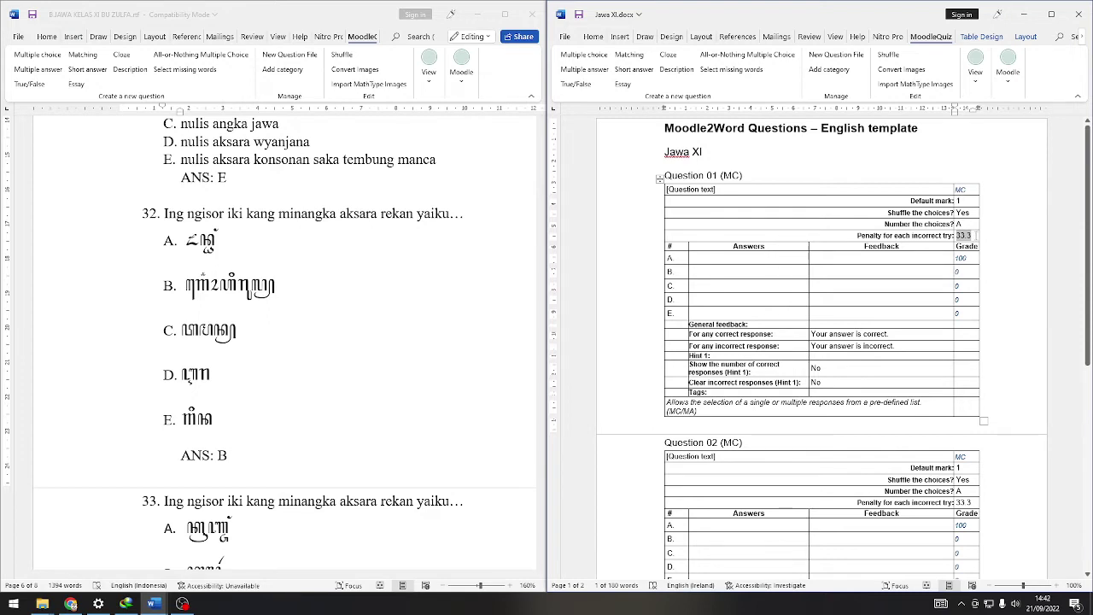
click(974, 236)
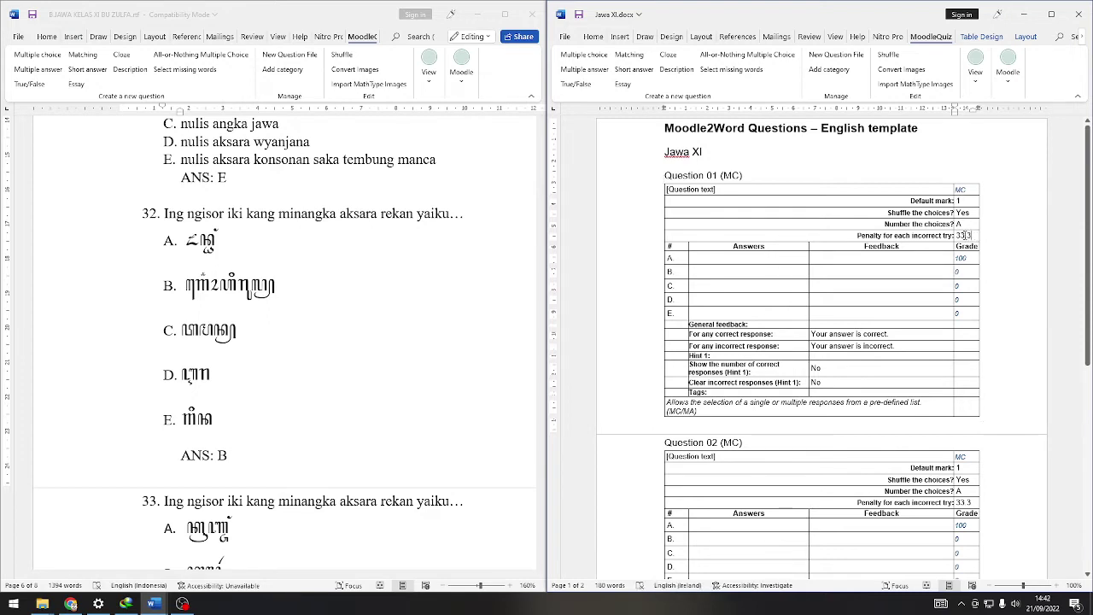
double_click(965, 235)
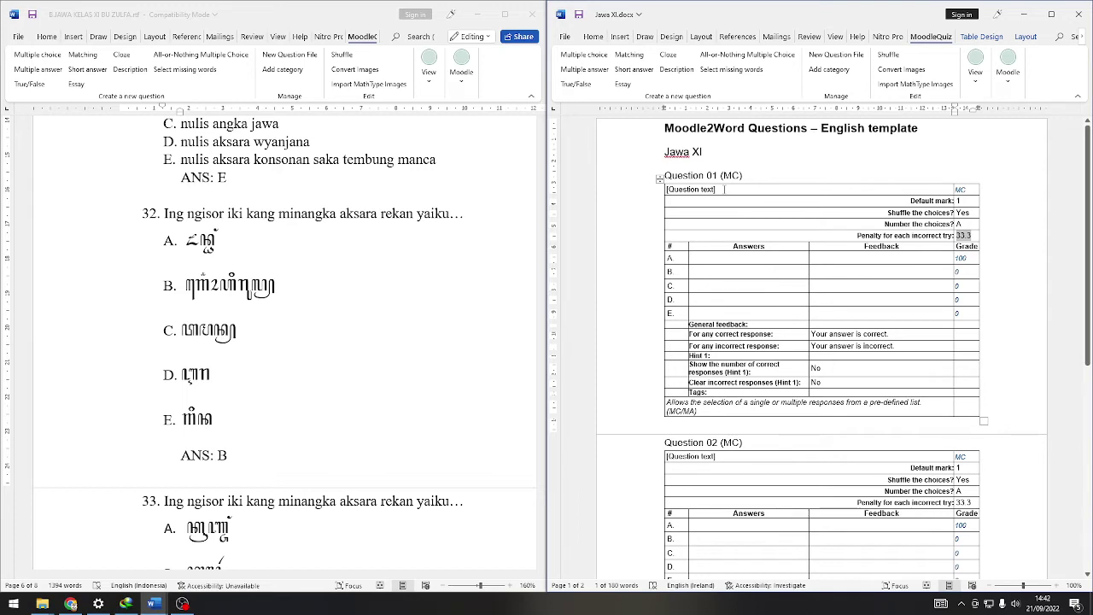
- Replace Question 01's [Question text] placeholder with the copied text of source question 32, "Ing ngisor iki kang minangka aksara rekan yaiku…"
click(235, 332)
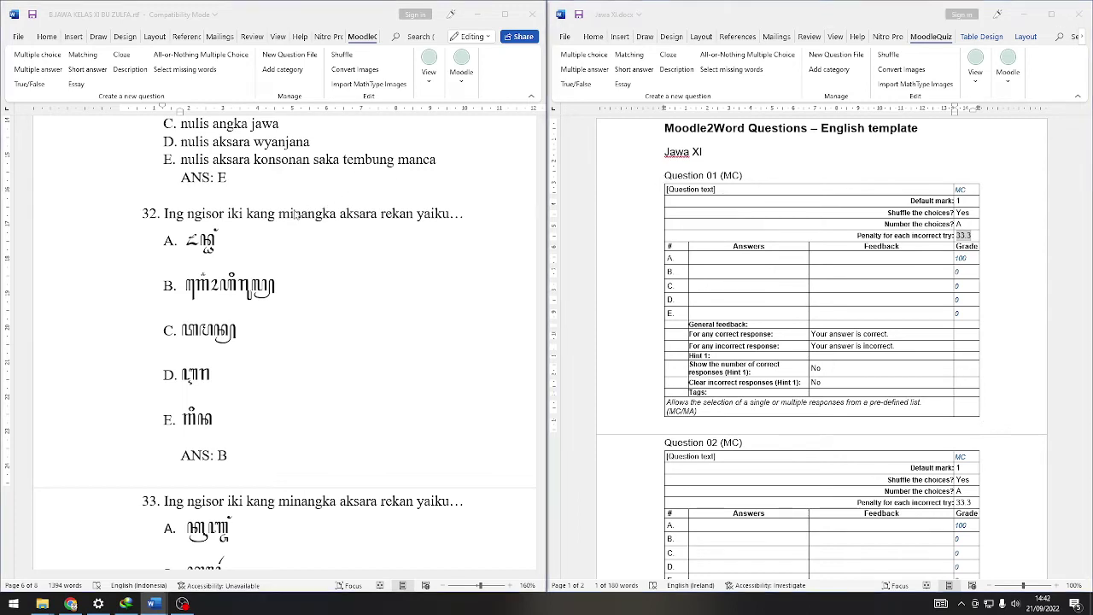
drag(200, 214, 465, 214)
key(ctrl+c)
click(690, 190)
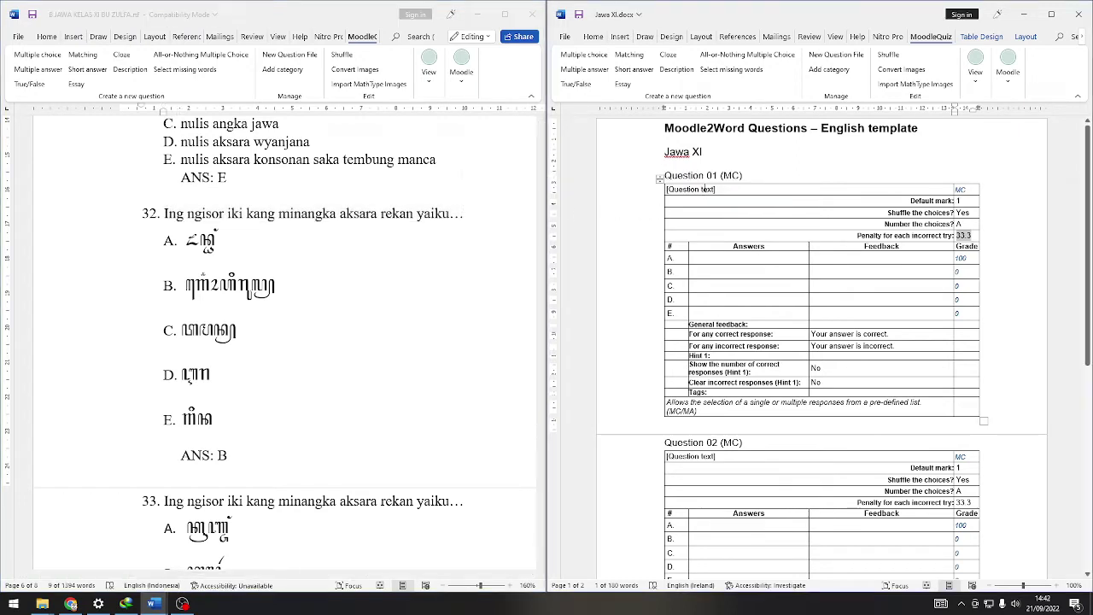
drag(716, 190, 664, 190)
key(ctrl+v)
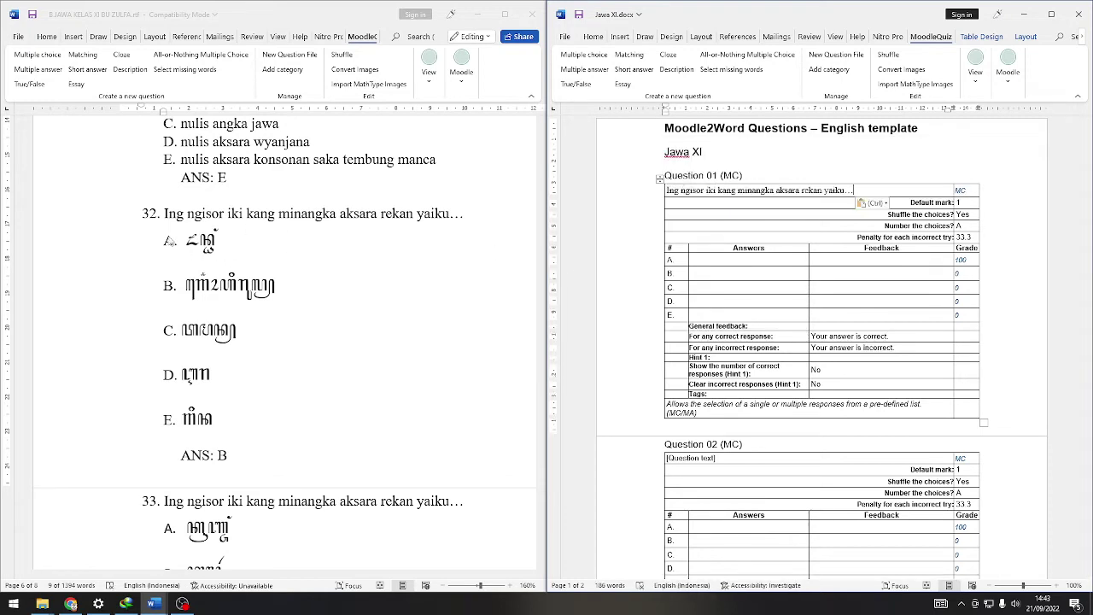
- Capture question 32's option A Javanese script as a rectangular screen snip and paste it into Question 01's answer A
key(alt+Tab)
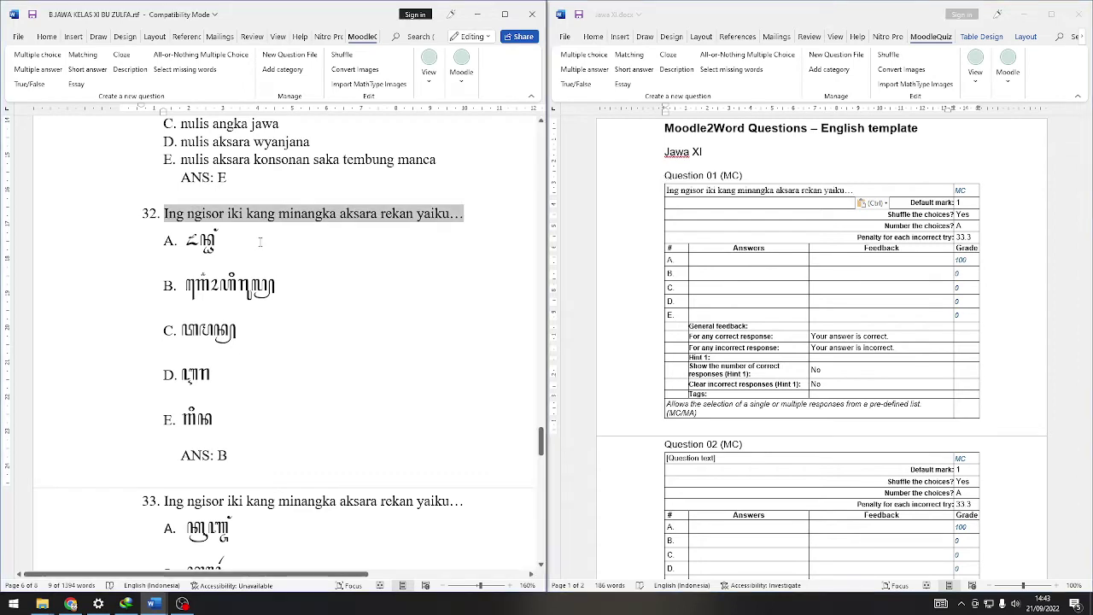
click(479, 229)
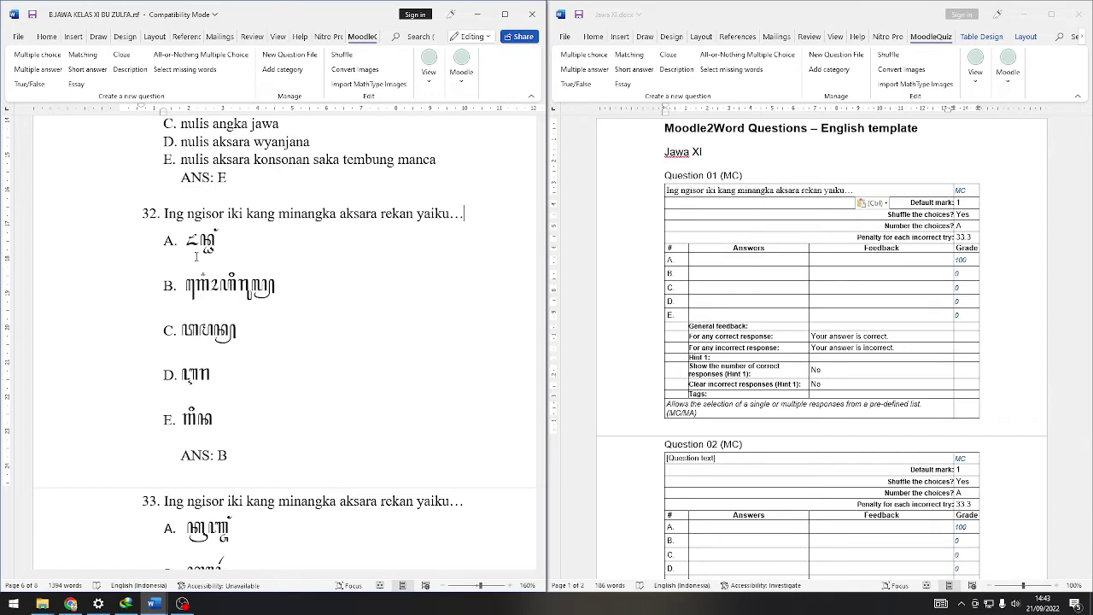
key(super+shift+s)
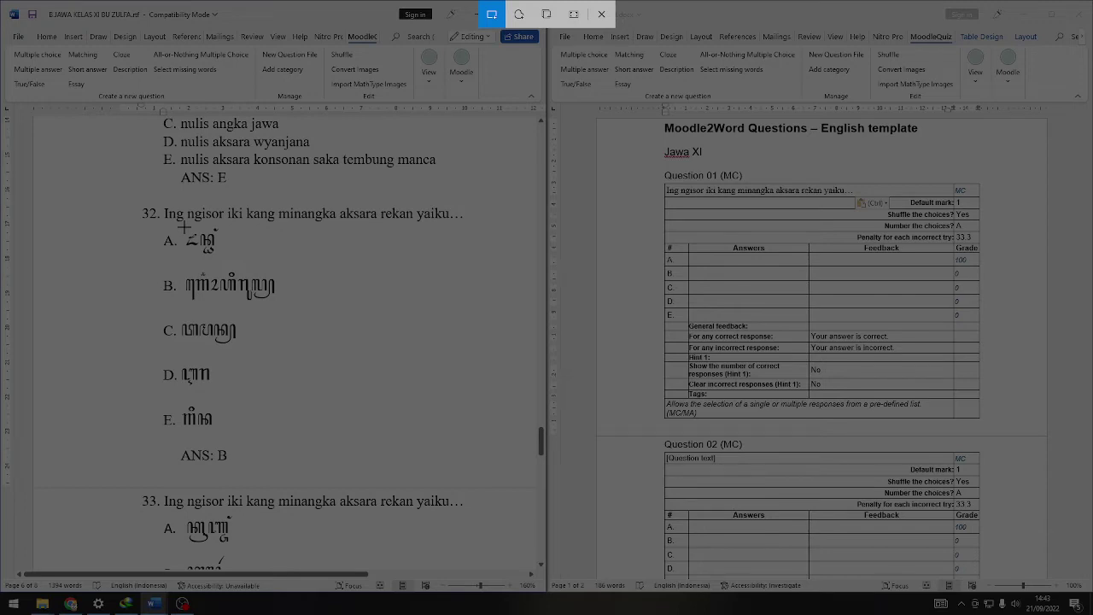
drag(182, 225, 221, 254)
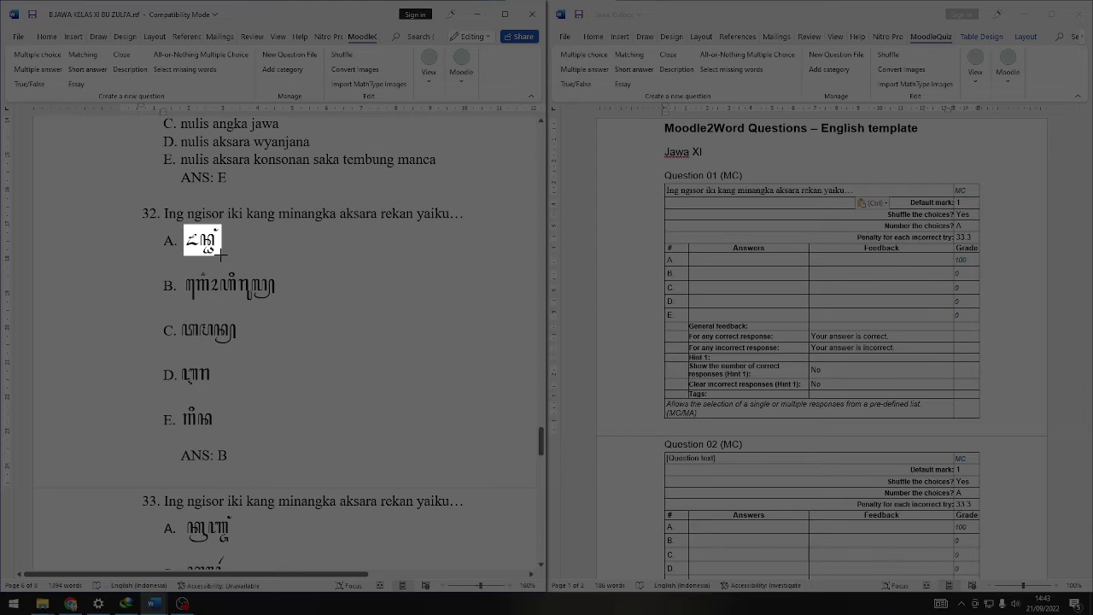
drag(221, 254, 221, 254)
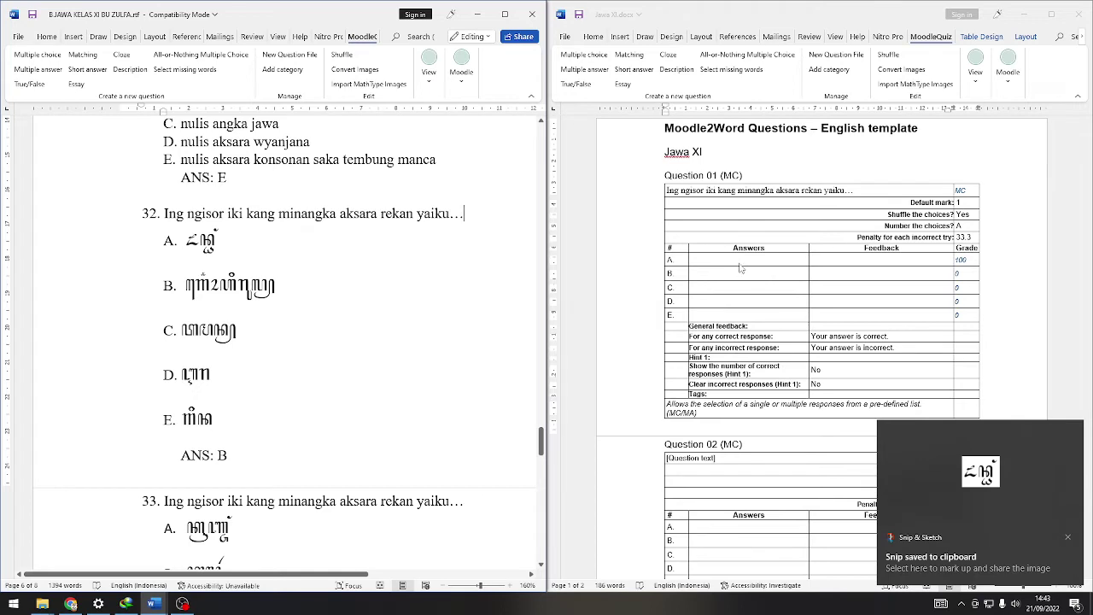
click(742, 260)
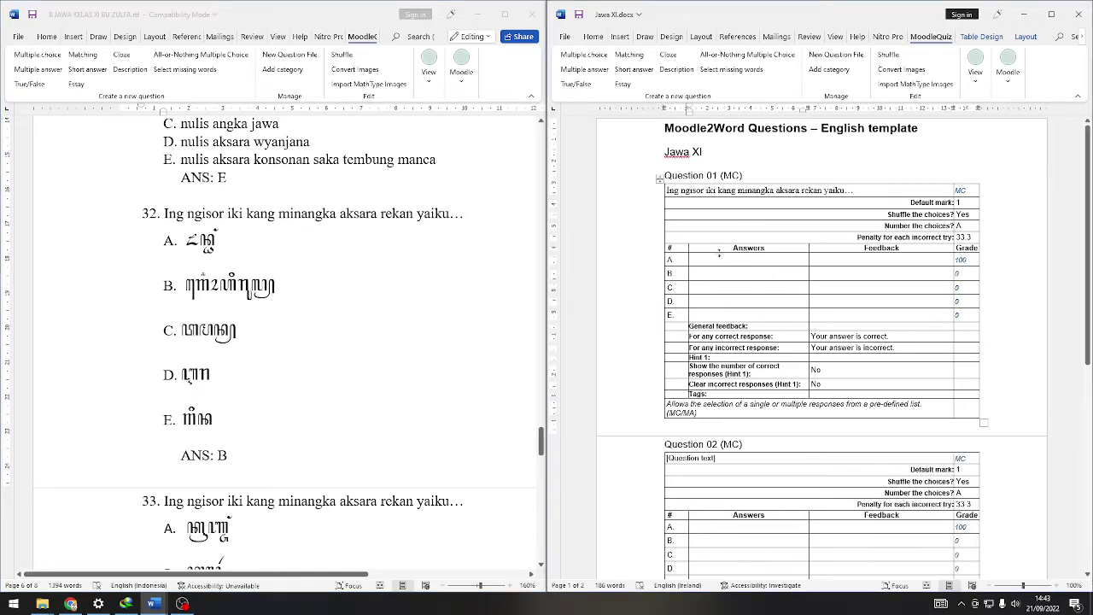
key(ctrl+v)
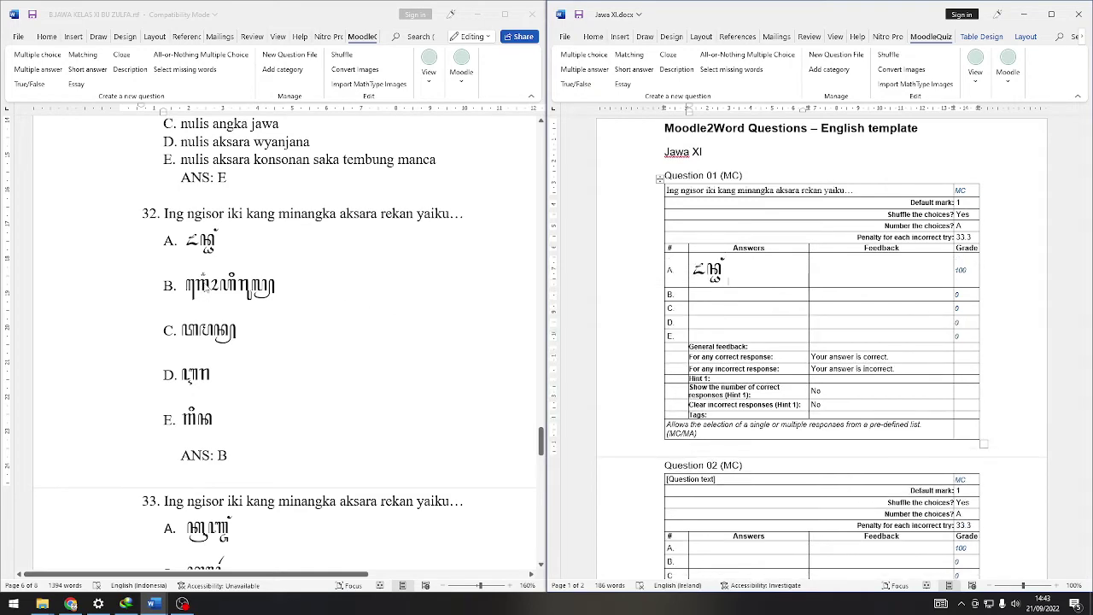
- Snip the Javanese script of question 32's options B and C one at a time and paste each into Question 01's matching answer cell
key(super+shift+s)
mouse_move(183, 268)
mouse_down()
mouse_move(291, 296)
mouse_move(277, 302)
mouse_up()
click(712, 293)
key(ctrl+v)
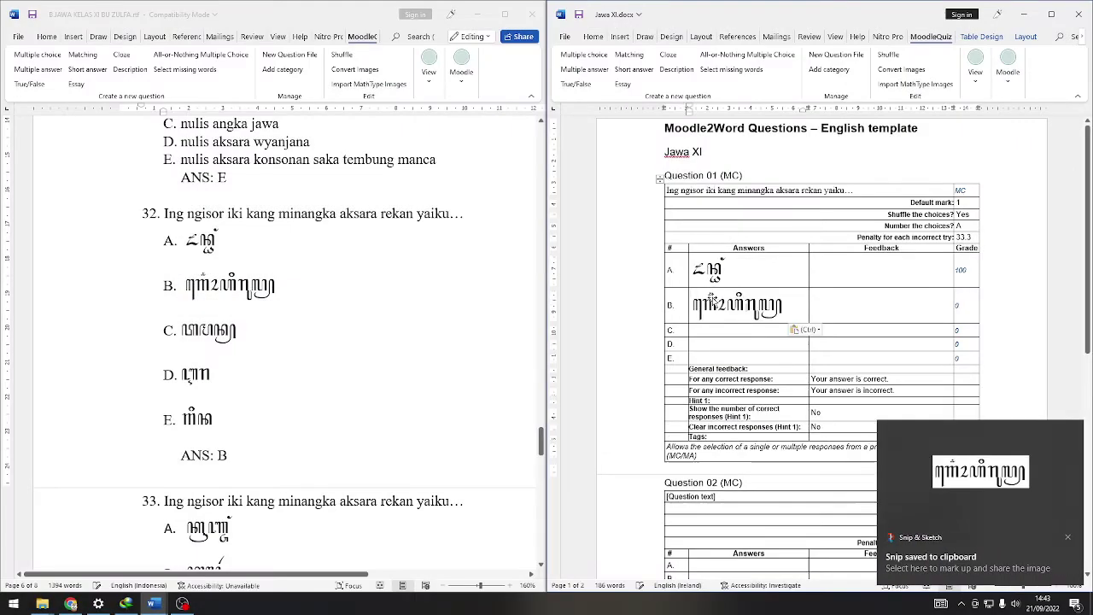
key(super+shift+s)
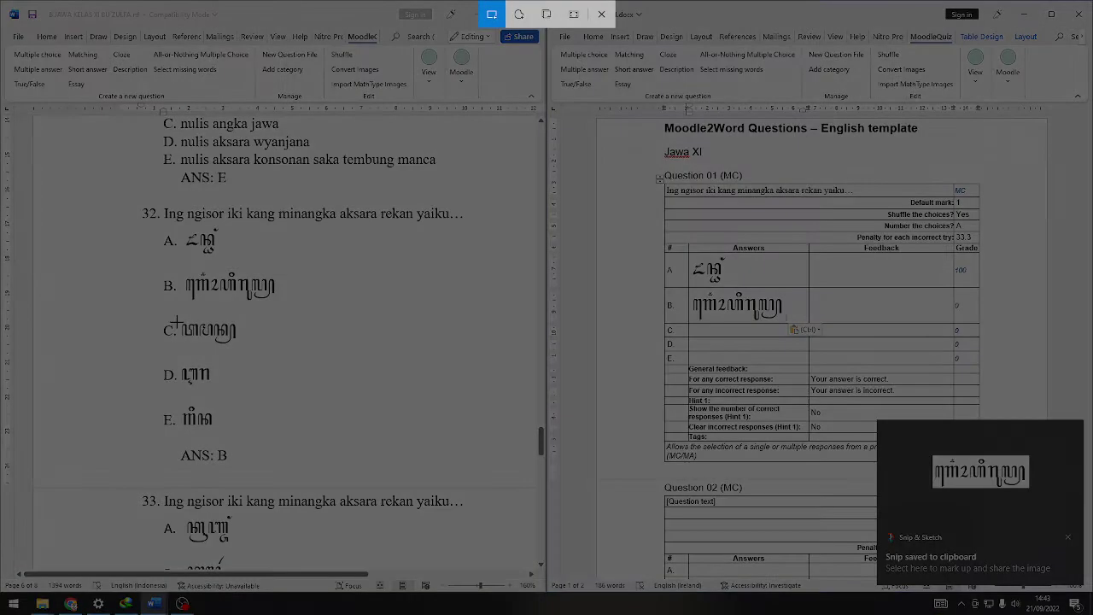
drag(179, 322, 241, 345)
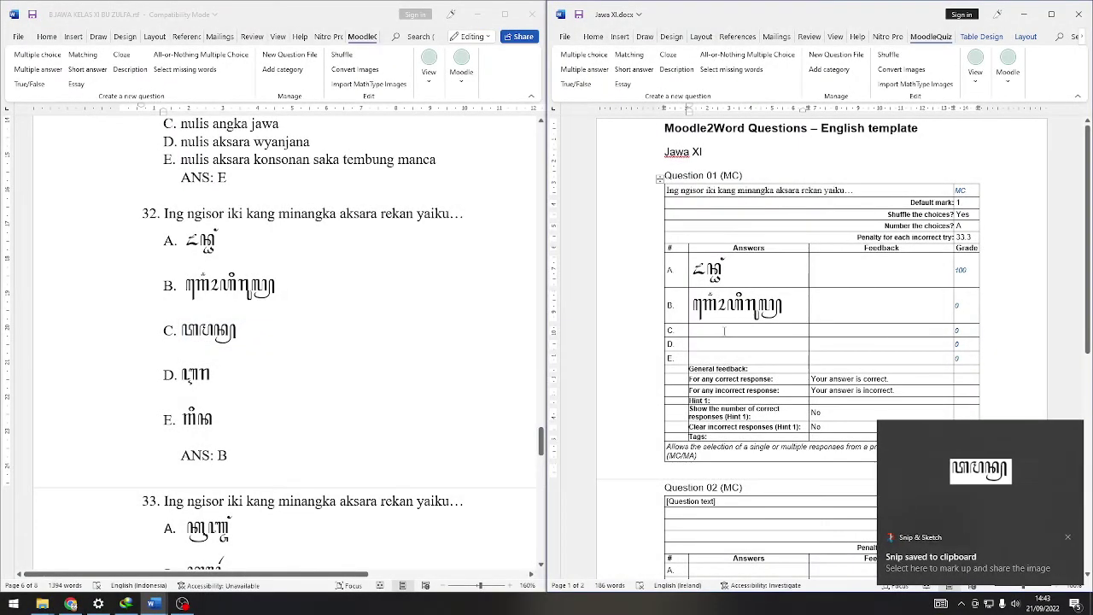
click(724, 331)
key(ctrl+v)
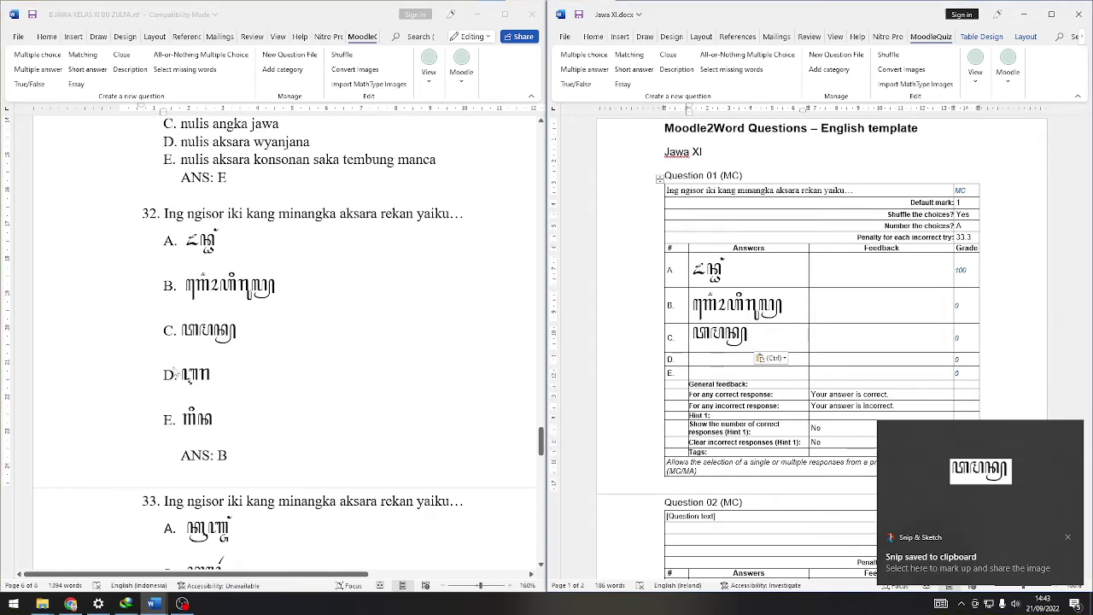
- Snip the Javanese script of question 32's options D and E one at a time and paste each into Question 01's matching answer cell
key(super+shift+s)
drag(177, 367, 212, 389)
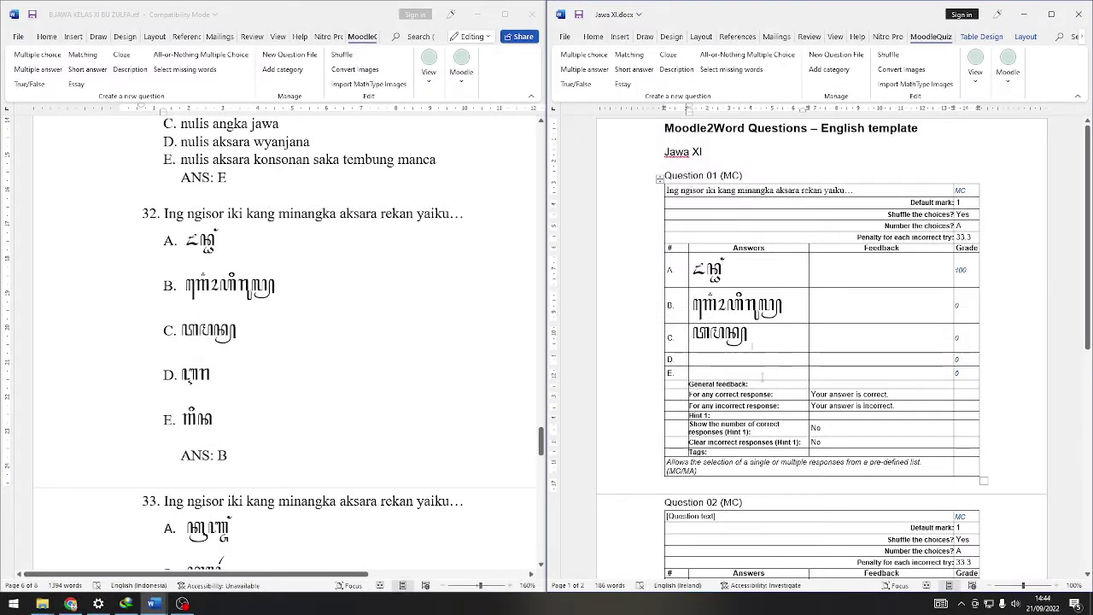
key(ctrl+v)
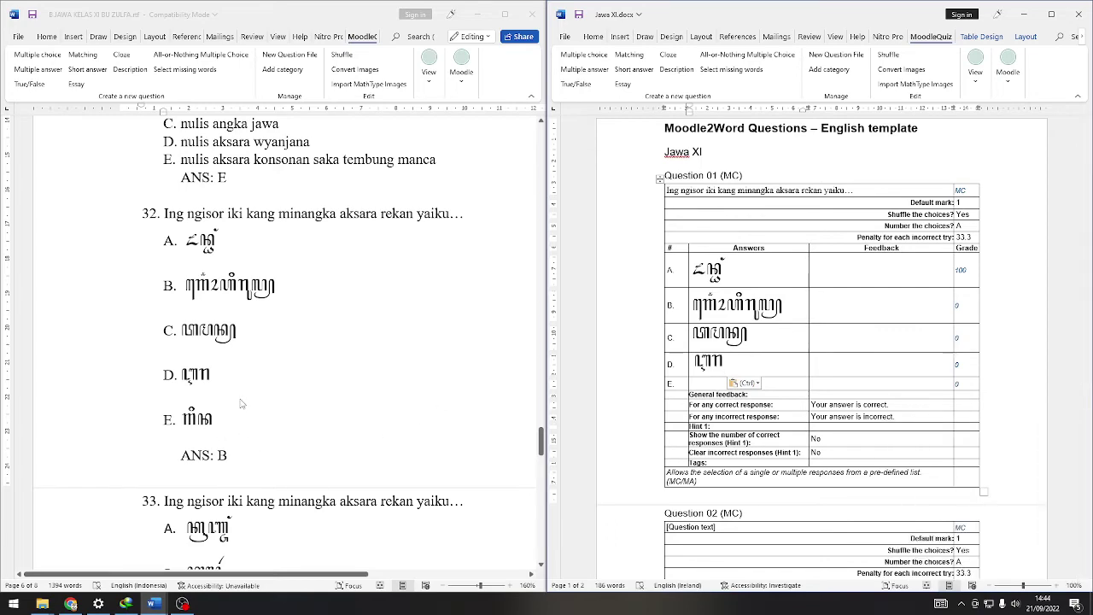
key(super+shift+s)
drag(180, 407, 217, 435)
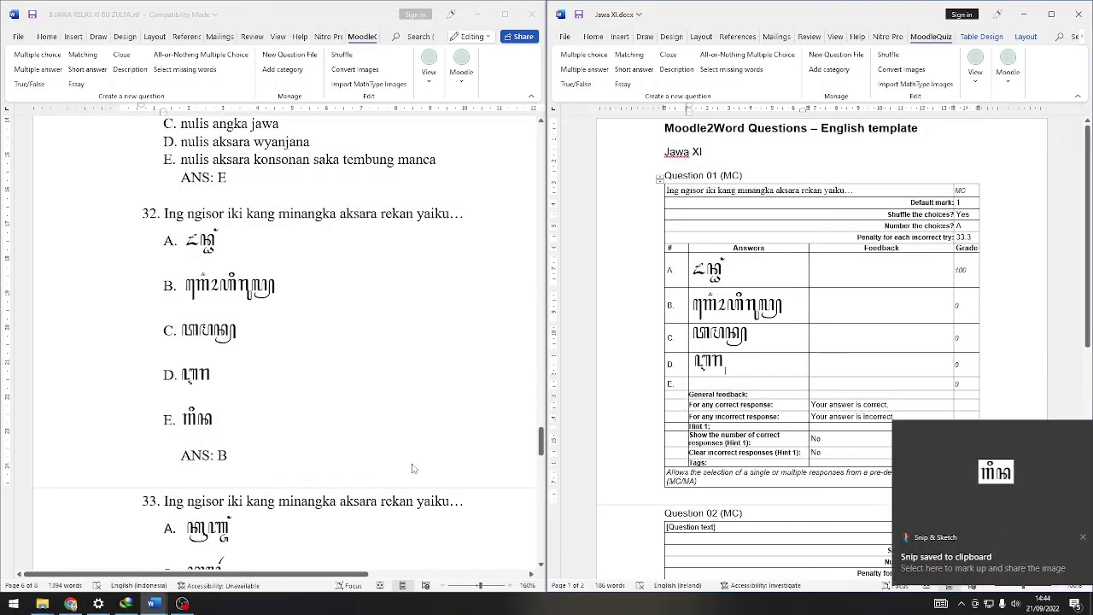
click(717, 385)
key(ctrl+v)
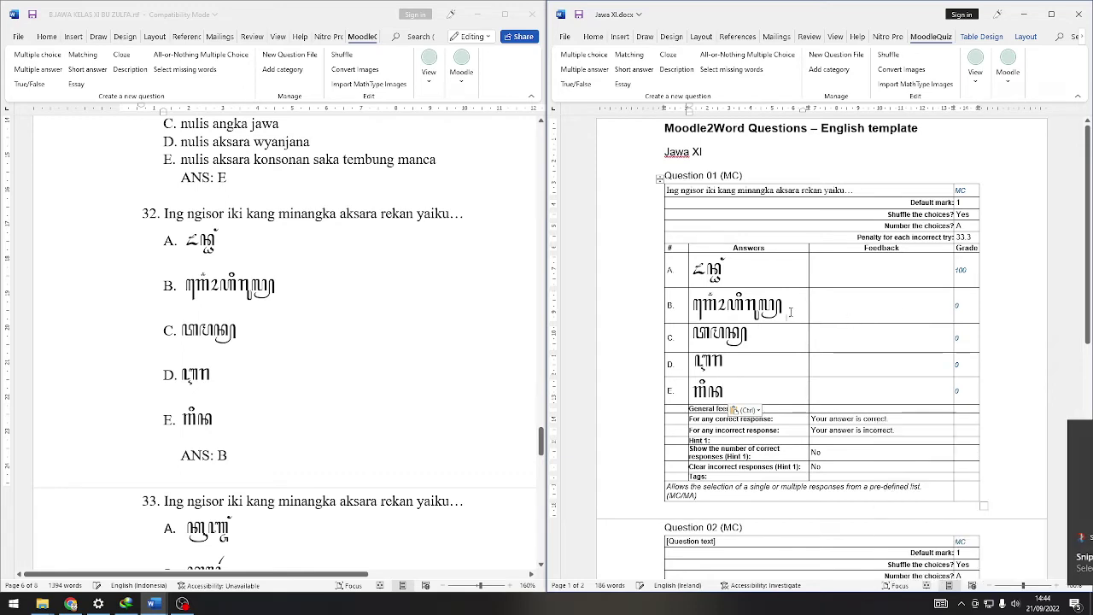
- Edit Question 01's grades to mark option B as the correct answer, following question 32's answer key
double_click(222, 455)
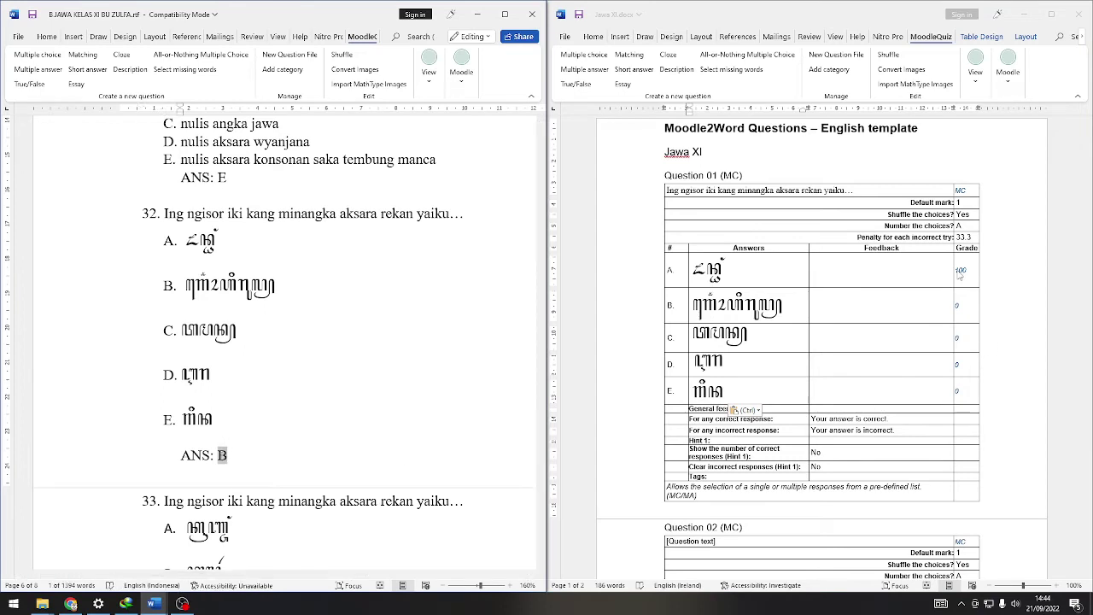
click(955, 305)
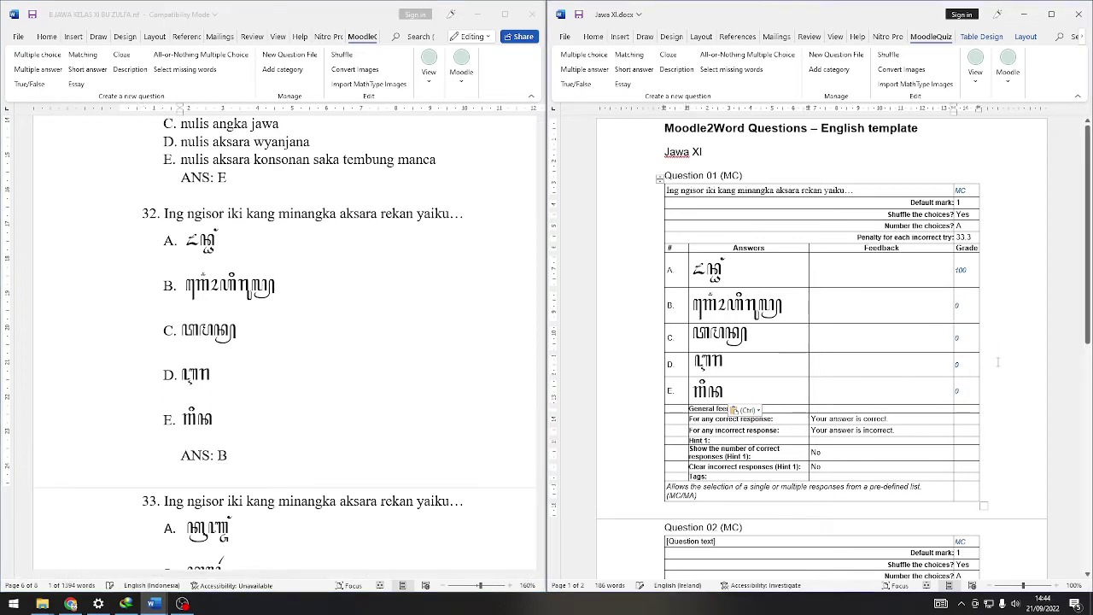
text(10)
key(BackSpace)
key(BackSpace)
- Snip the Javanese script sentence of source question 35 and paste it over Question 02's [Question text] placeholder
scroll(787, 258, down, 5)
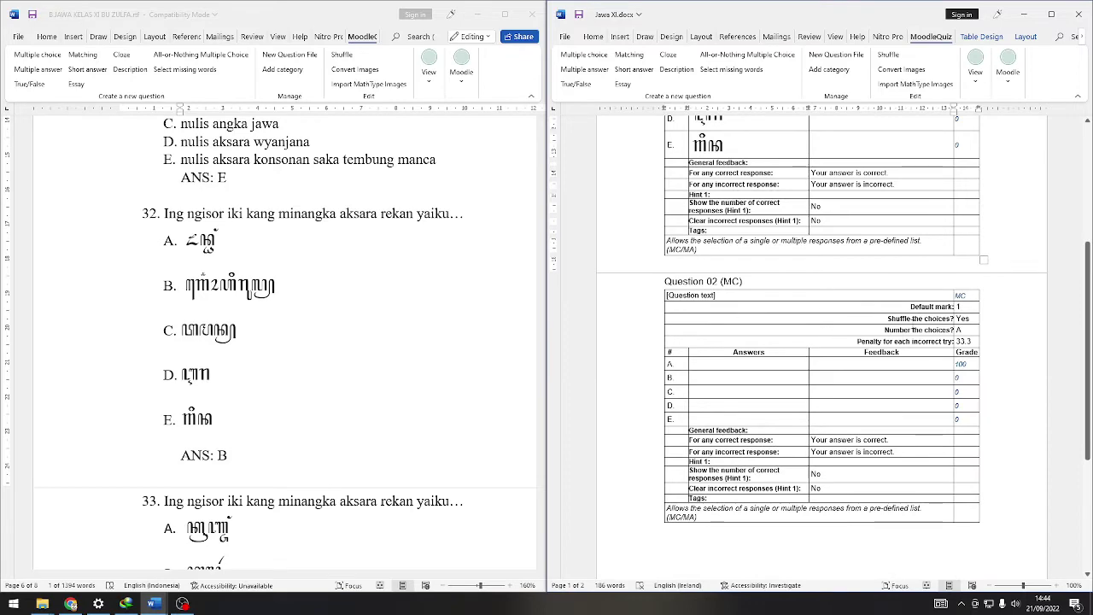
scroll(270, 342, down, 5)
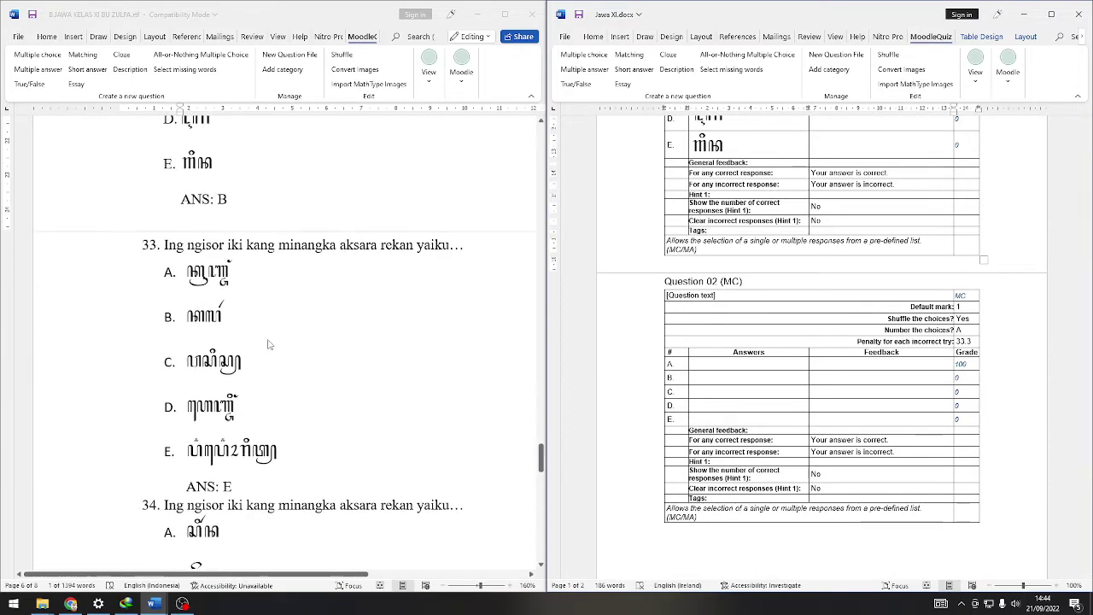
scroll(280, 342, down, 10)
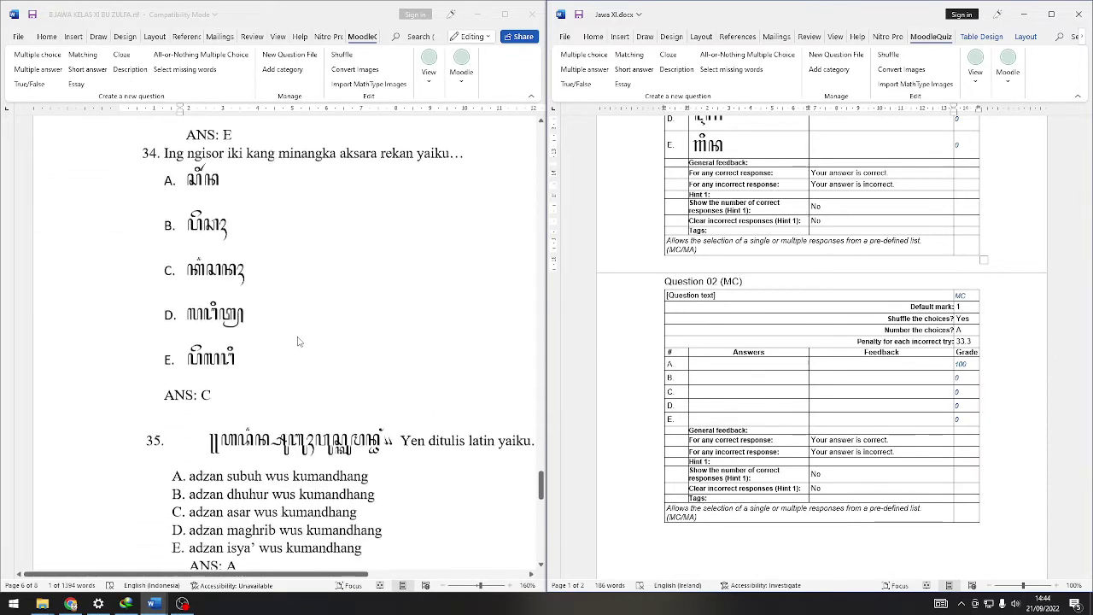
scroll(301, 342, up, 3)
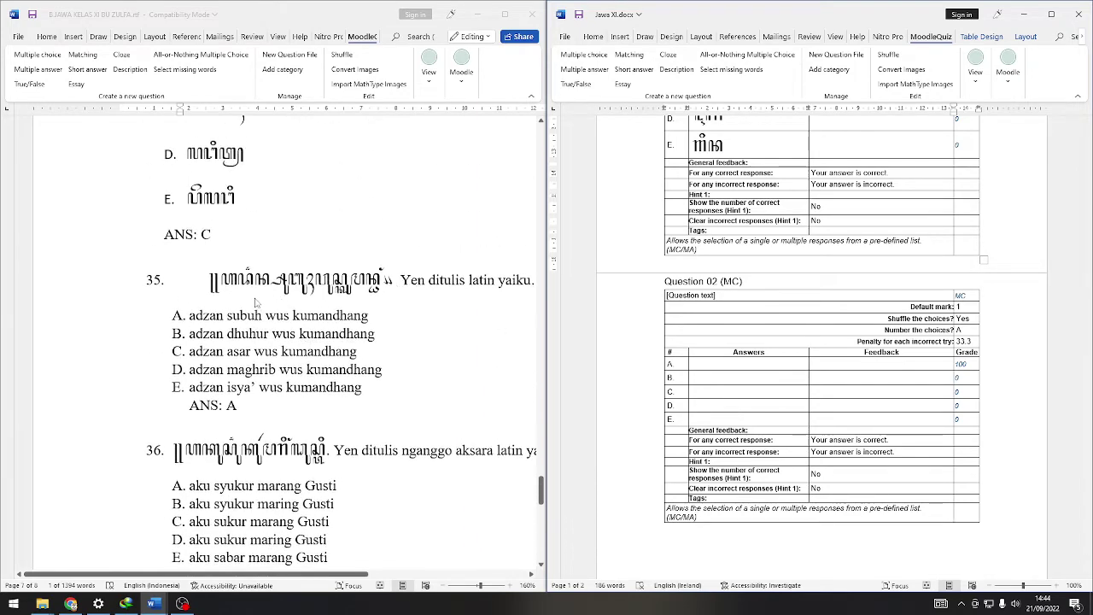
key(super+shift+s)
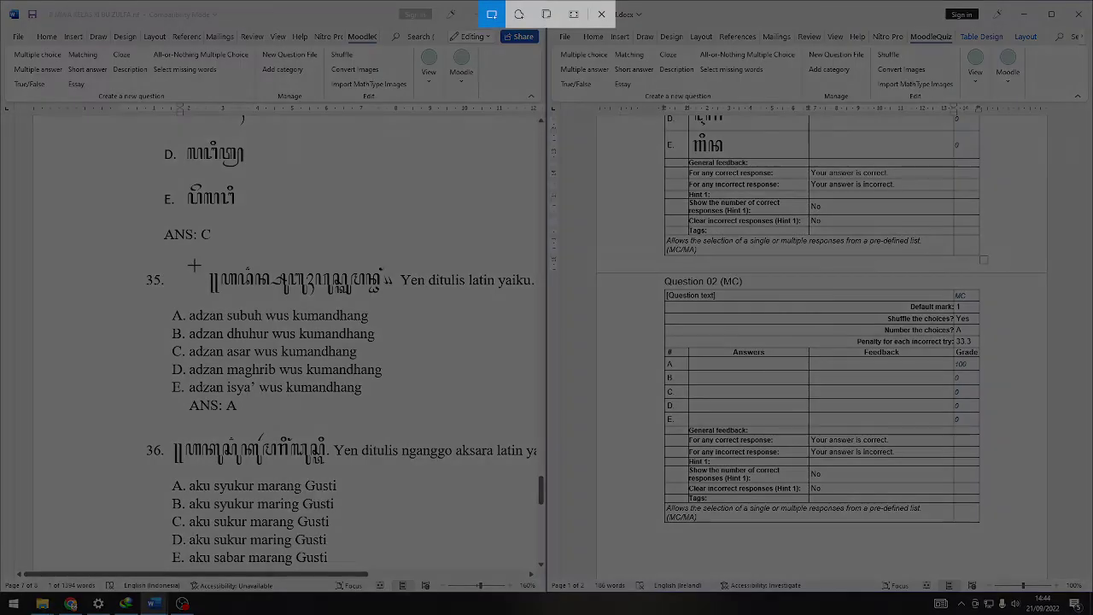
drag(198, 265, 396, 298)
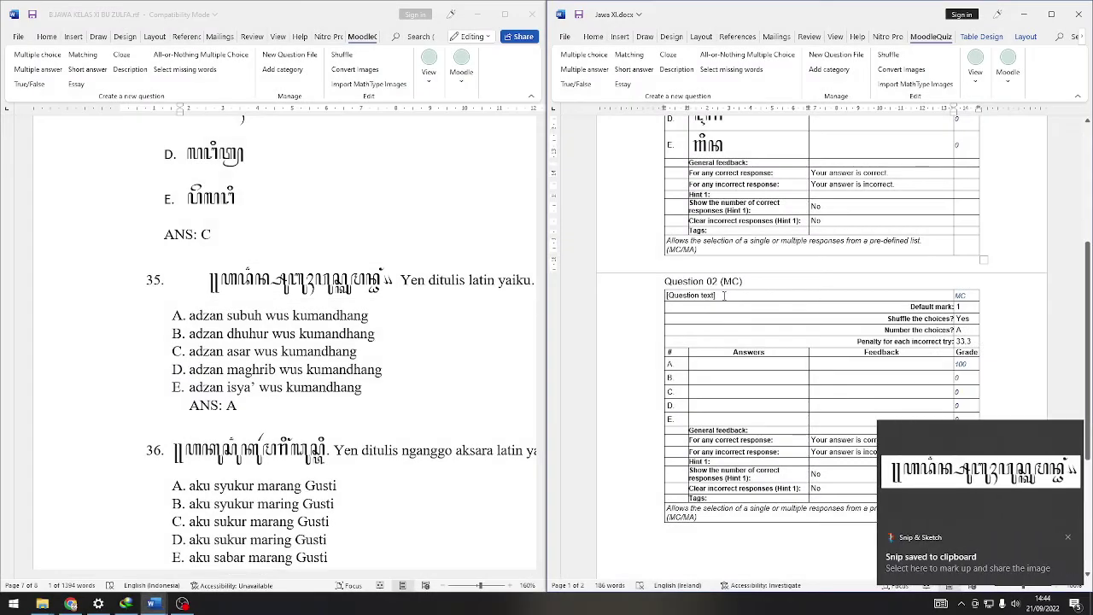
click(675, 294)
key(ctrl+v)
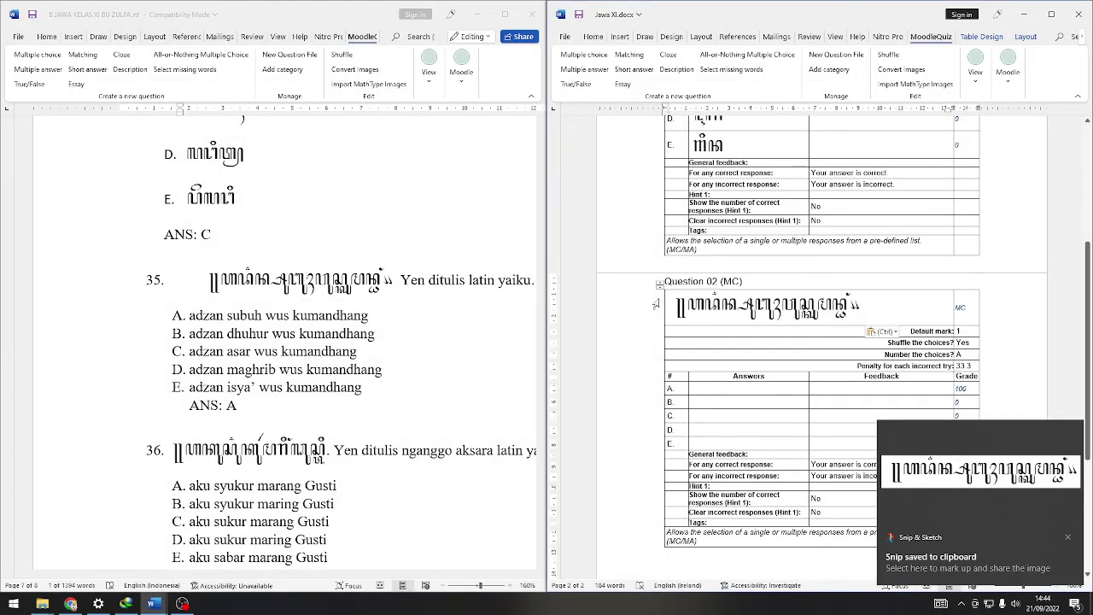
- Copy question 35's remaining text "Yen ditulis latin yaiku…" and paste it after the script image in Question 02's question text
click(405, 482)
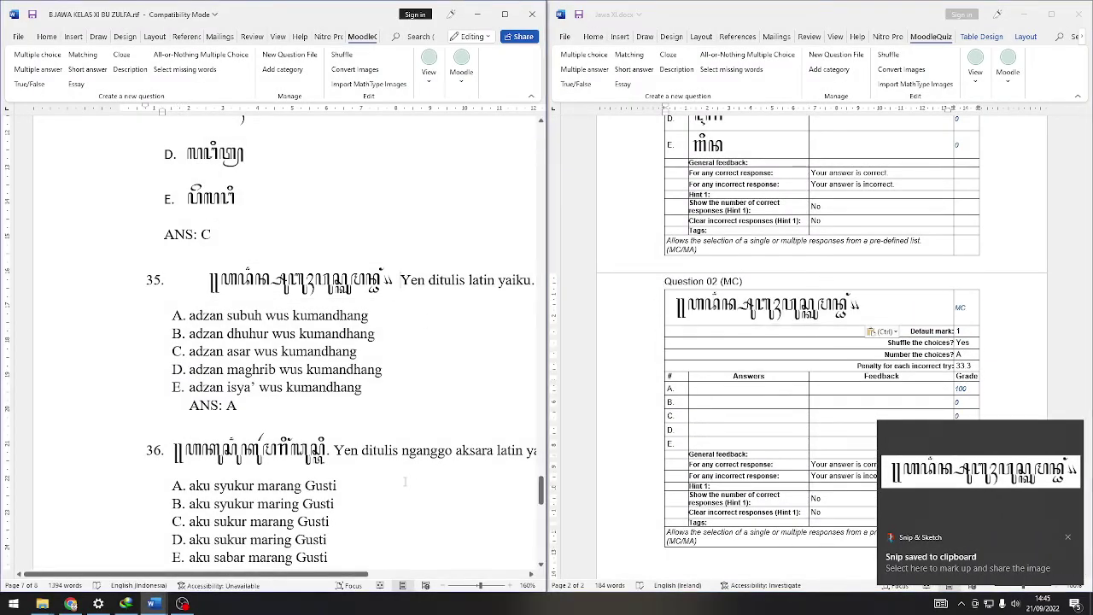
drag(356, 577, 437, 577)
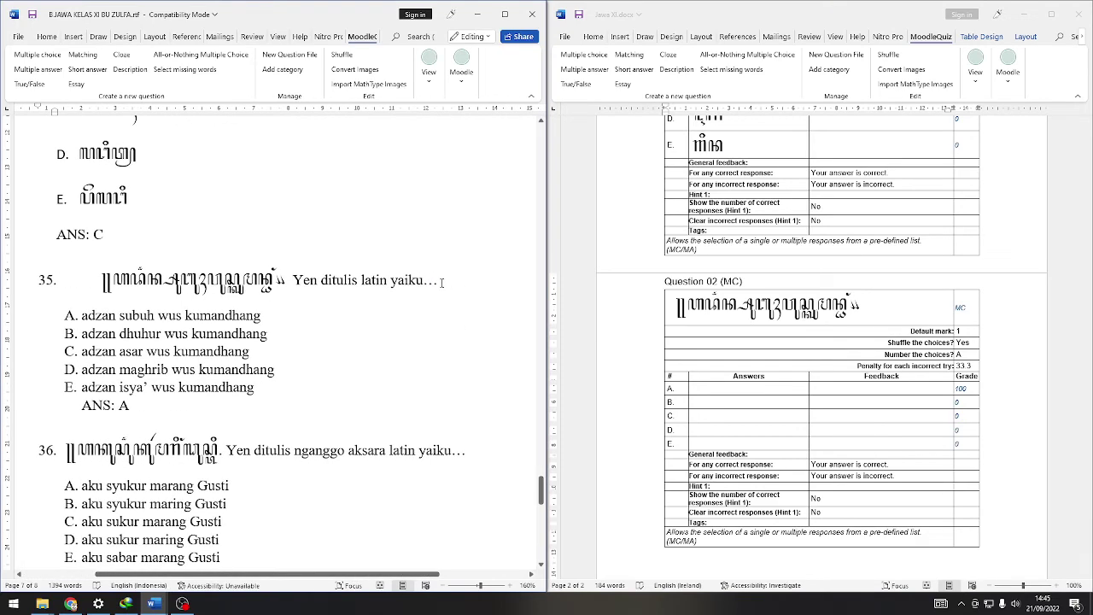
drag(441, 283, 293, 281)
key(ctrl+c)
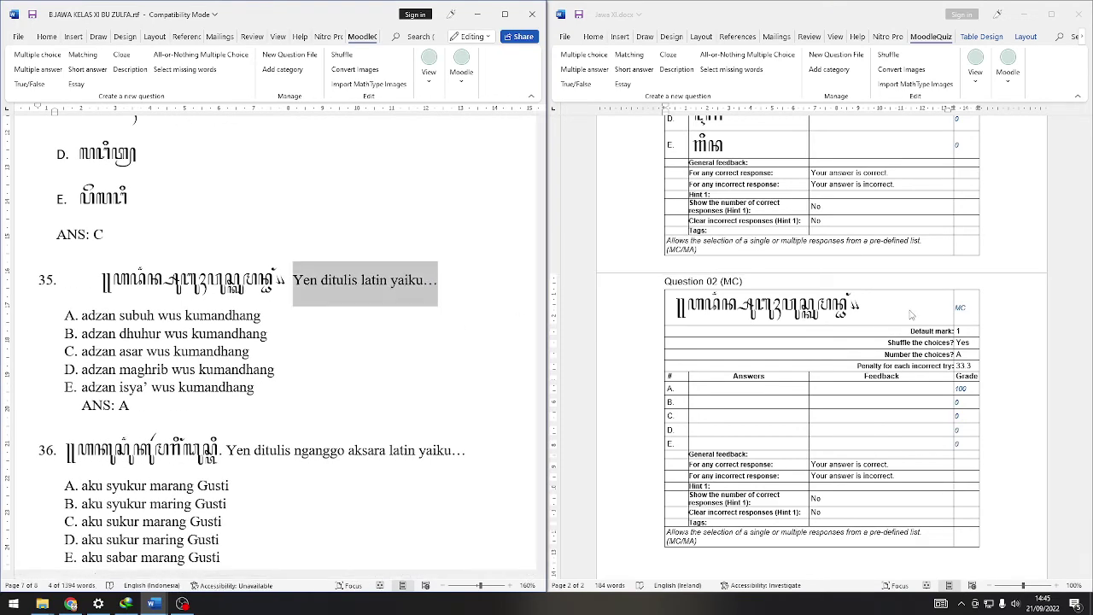
click(910, 312)
key(ctrl+v)
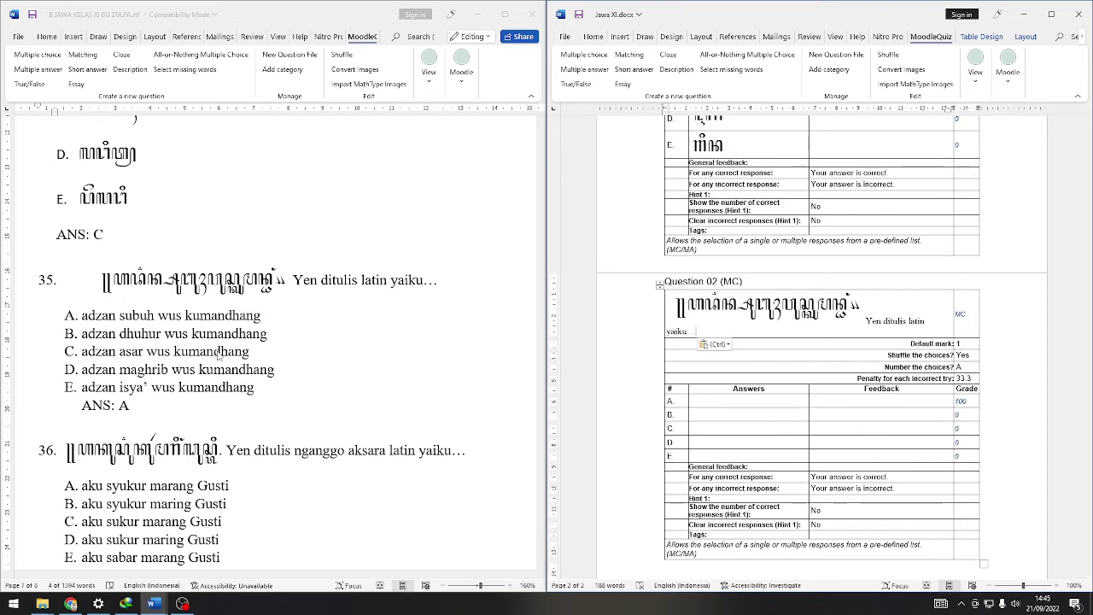
- Copy question 35's five answer options, from "adzan subuh wus kumandhang" to "adzan isya' wus kumandhang"
click(81, 324)
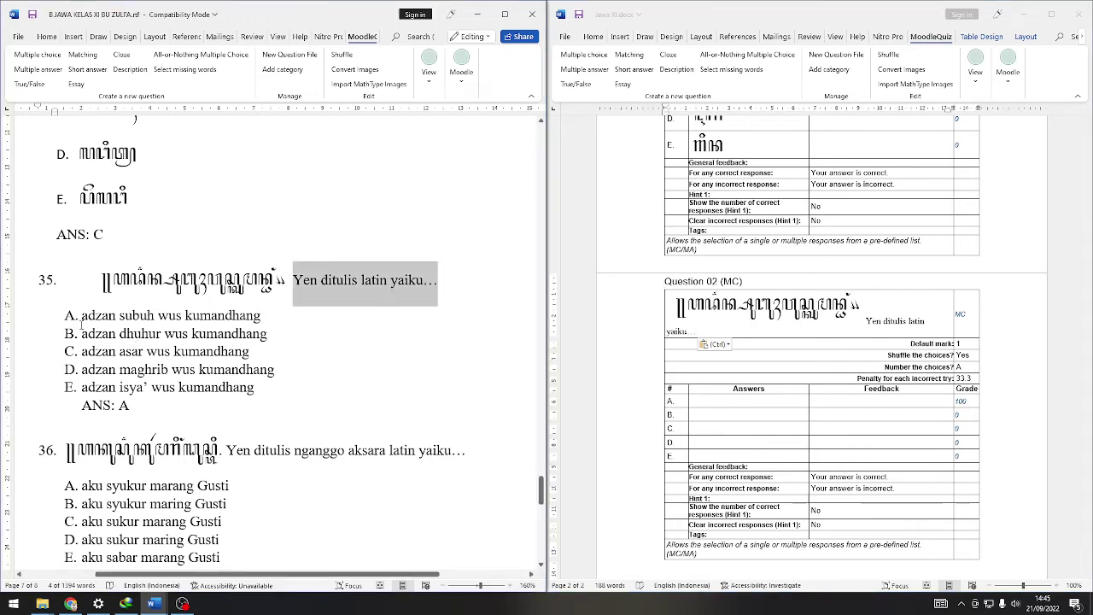
drag(83, 316, 257, 388)
key(super+c)
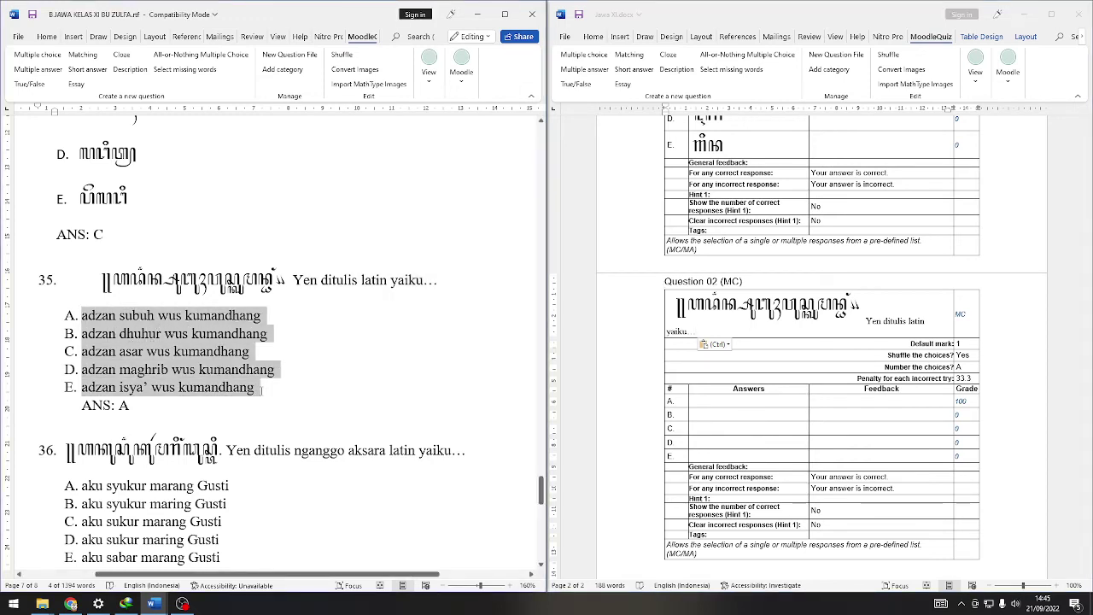
scroll(208, 210, down, 3)
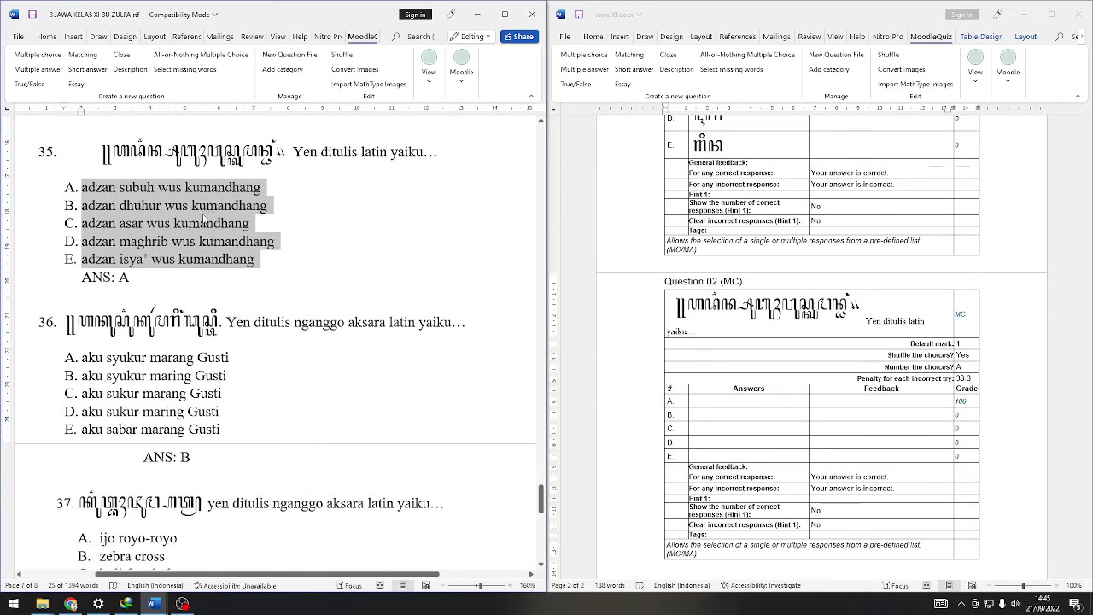
- Try pasting the copied options across Question 02's answer cells A to E, and undo the paste
click(706, 402)
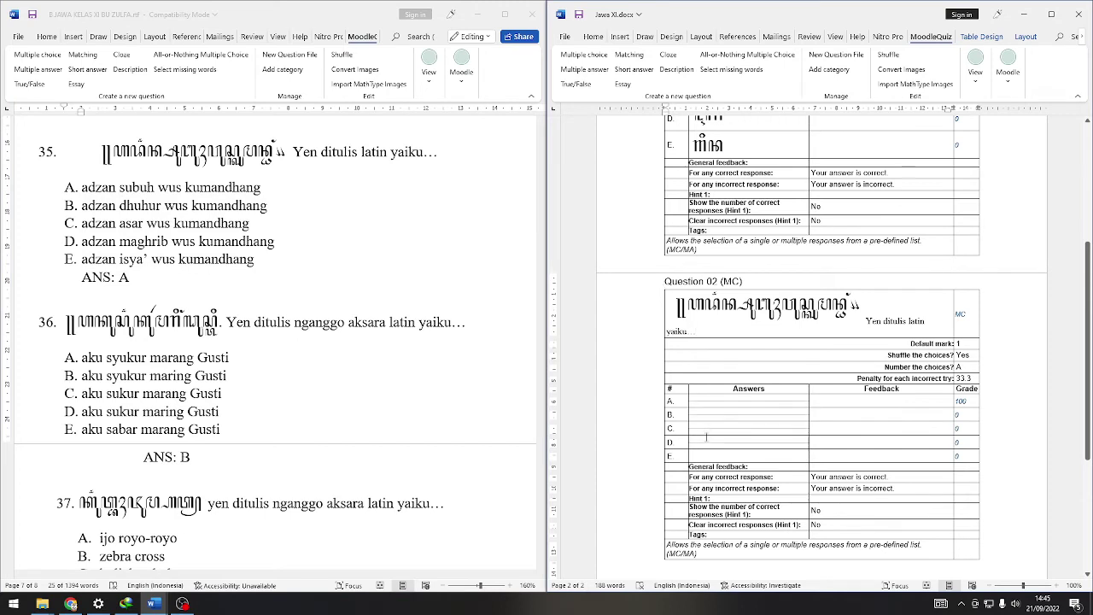
click(695, 416)
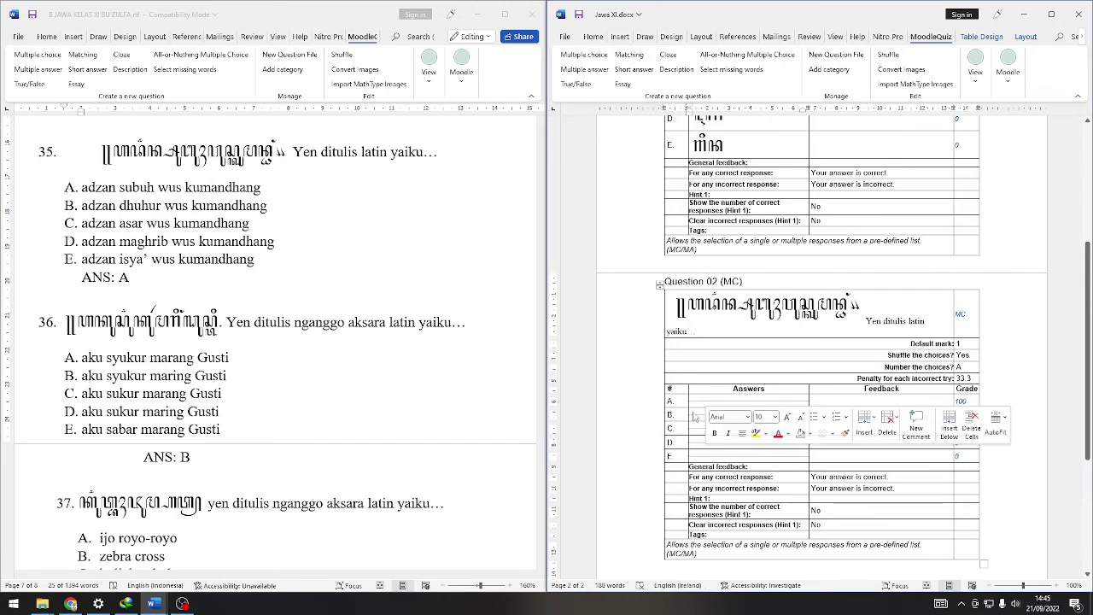
drag(696, 400, 696, 457)
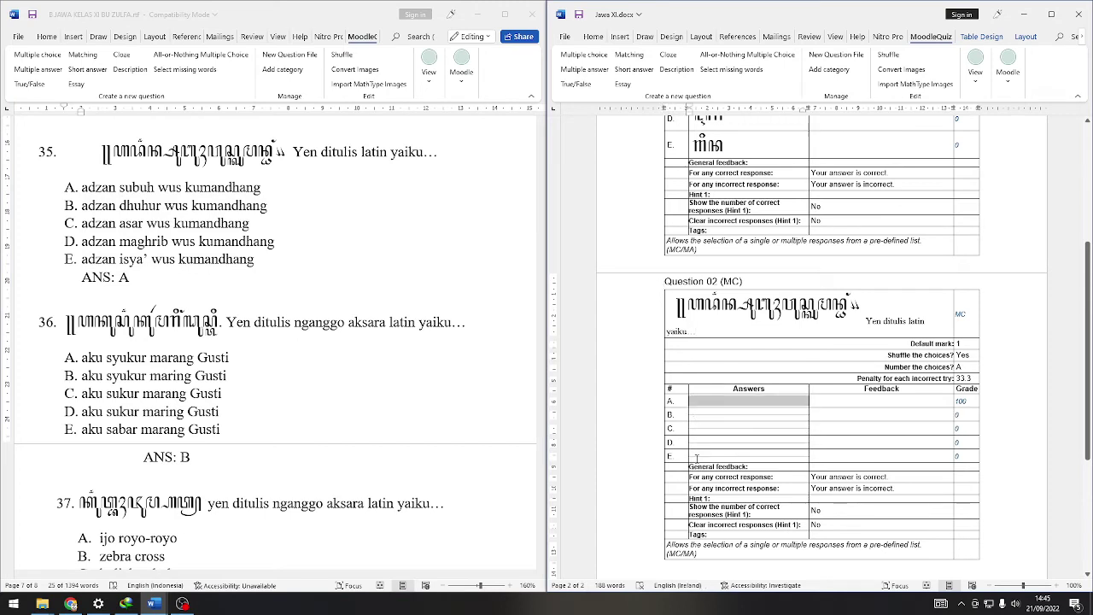
right_click(697, 408)
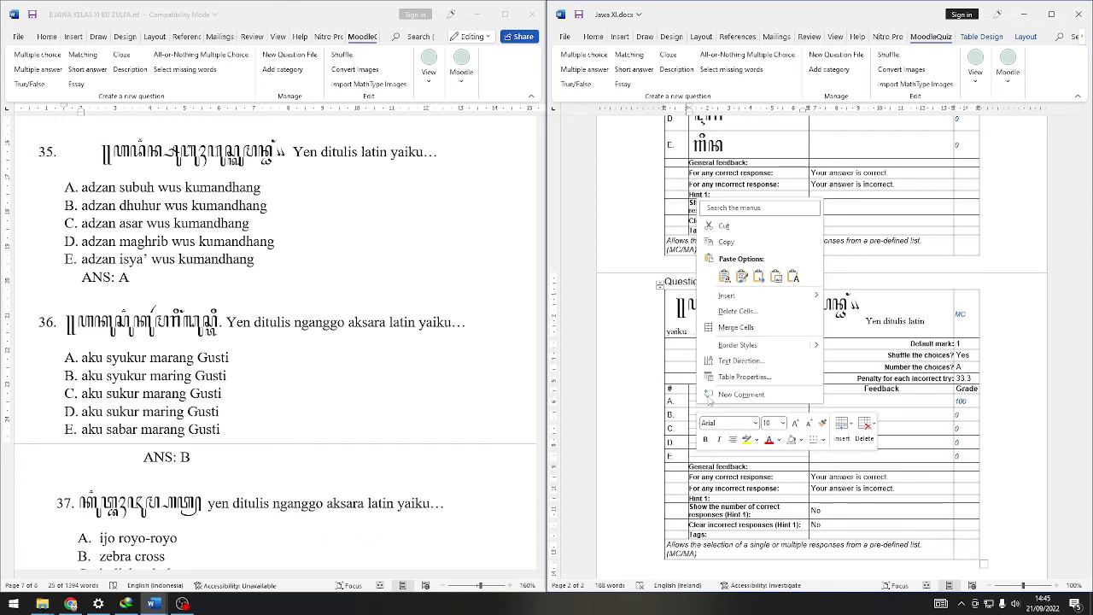
click(793, 278)
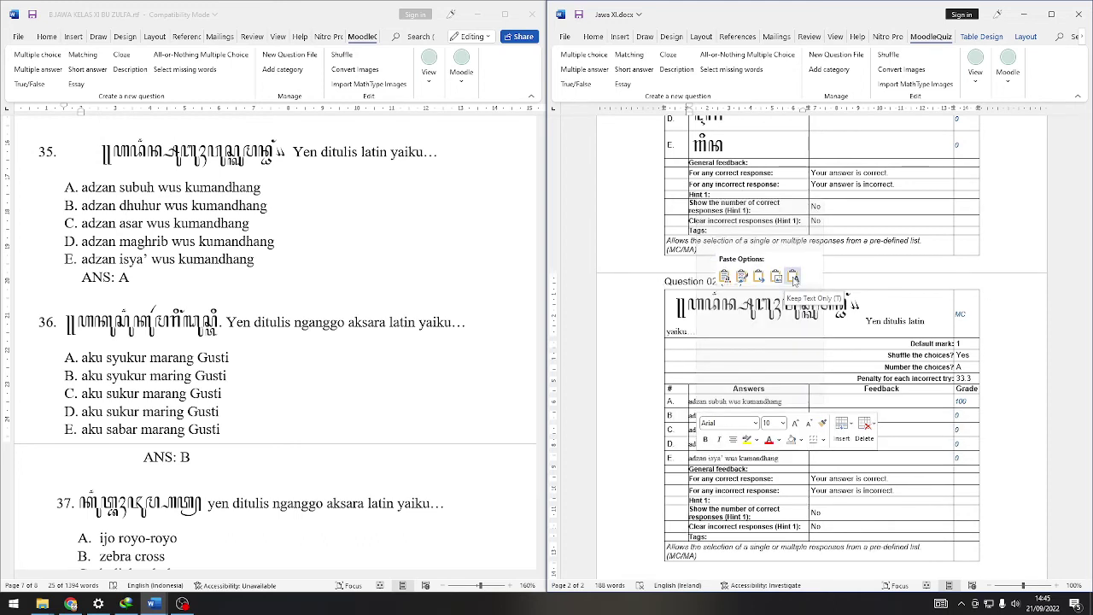
right_click(724, 276)
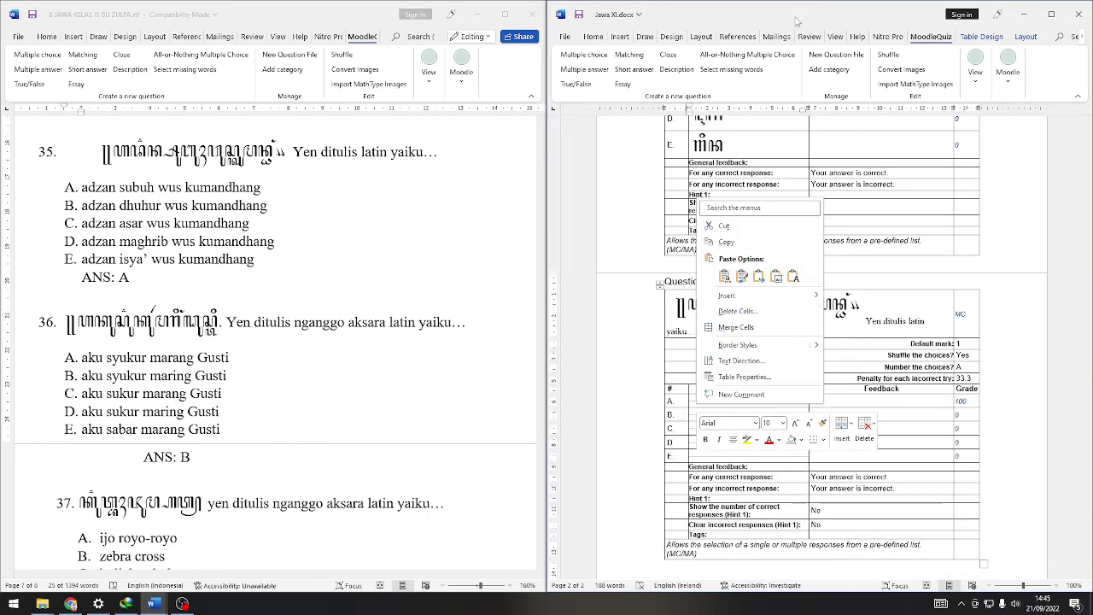
key(ctrl+z)
key(ctrl+v)
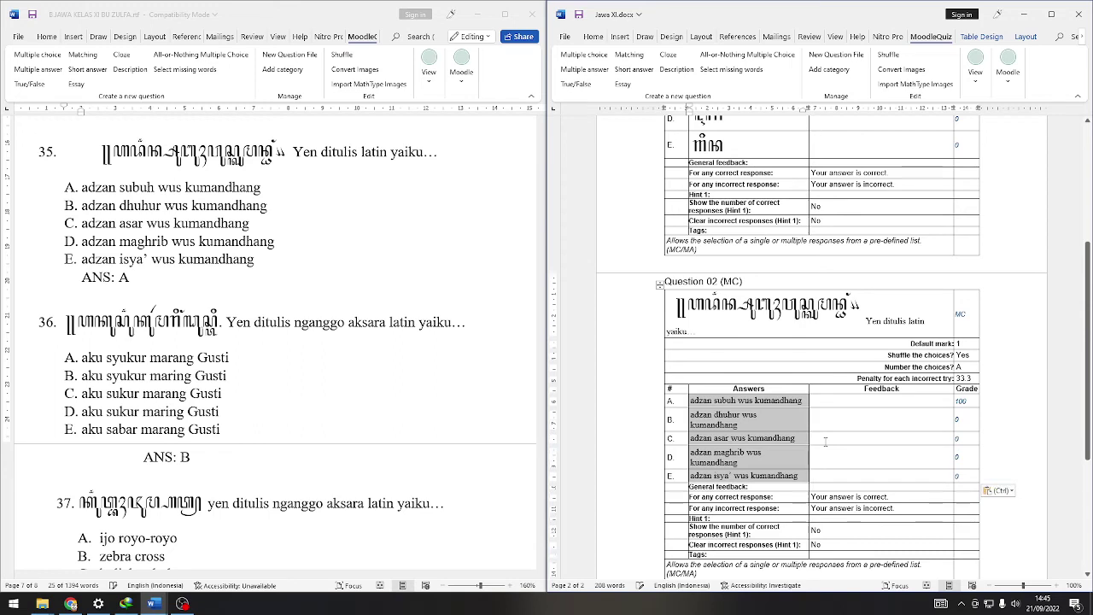
click(777, 428)
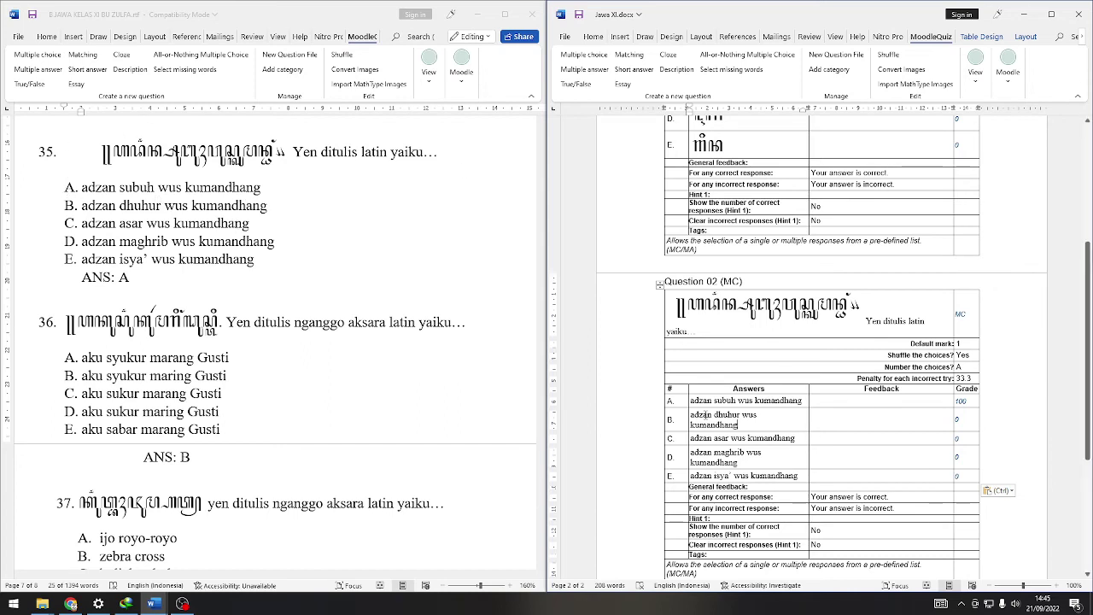
key(ctrl+z)
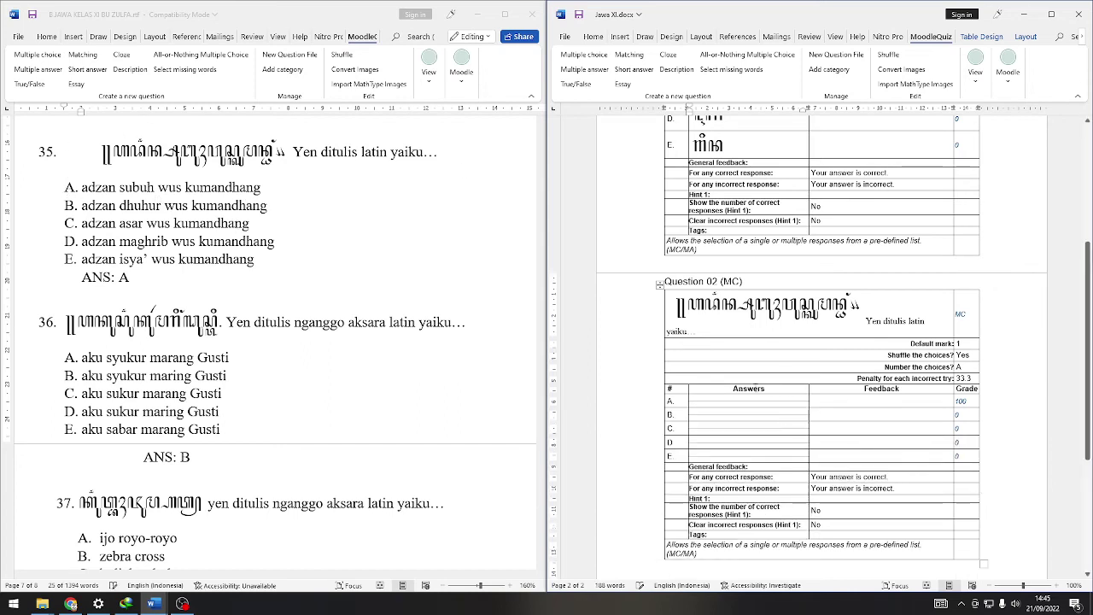
- Make the word "kumandhang" bold in question 35's option A and copy all five answer options
click(210, 187)
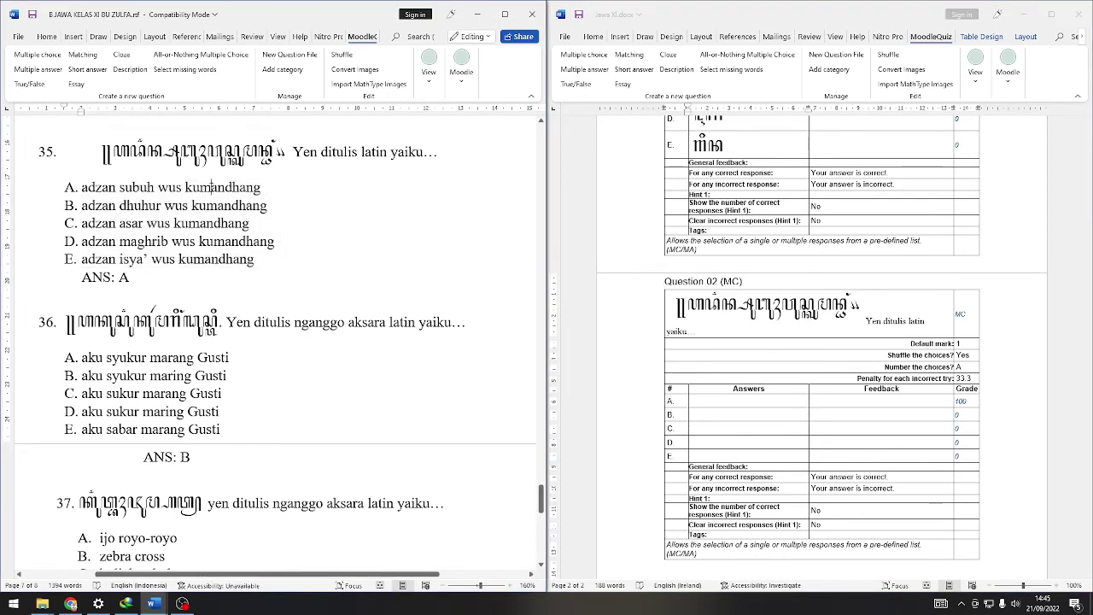
key(ctrl+b)
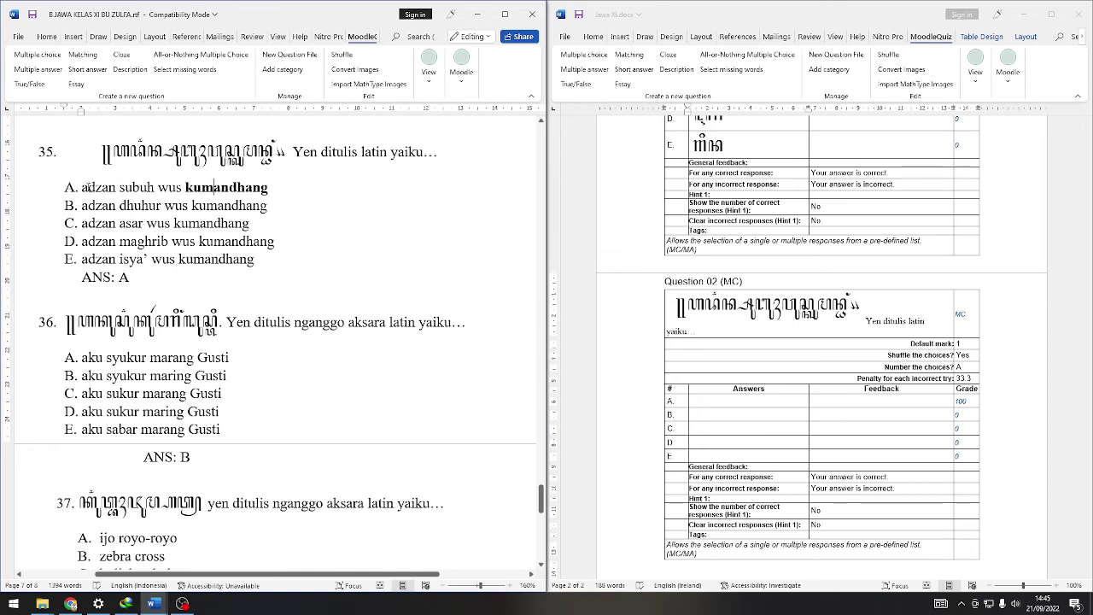
drag(109, 187, 261, 259)
key(super+c)
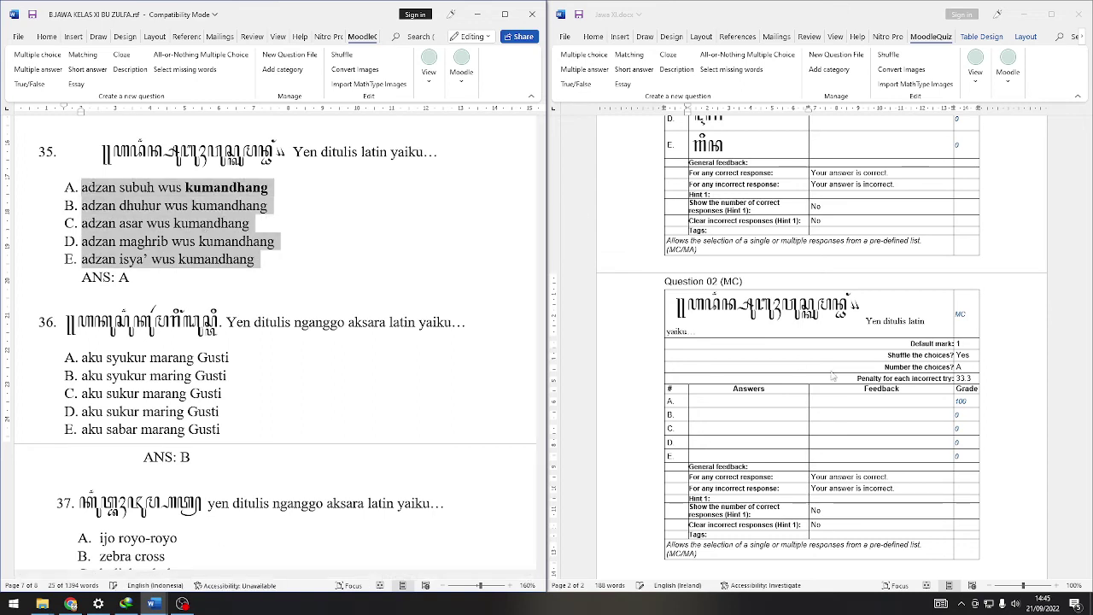
- Paste the five copied options into Question 02's answer cells A to E, keeping the source formatting
click(699, 402)
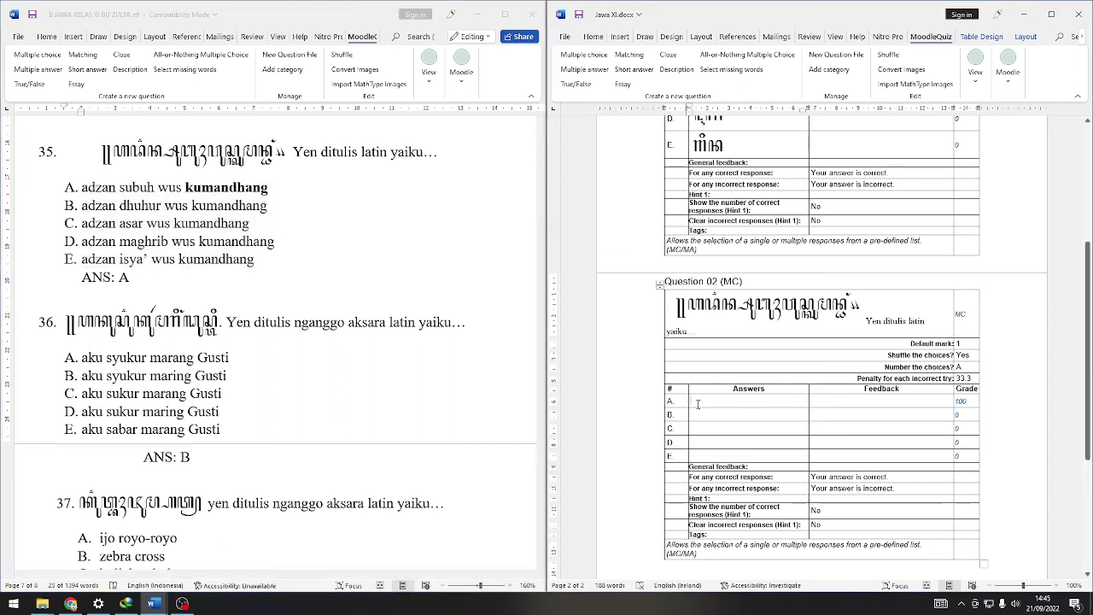
key(ctrl+v)
right_click(696, 406)
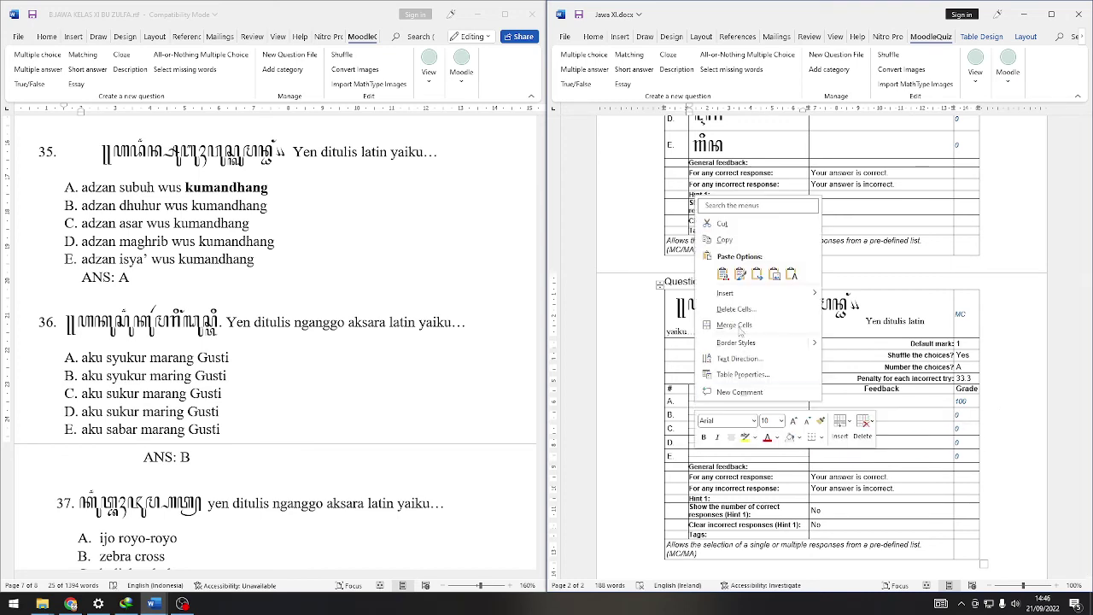
mouse_move(735, 293)
click(723, 273)
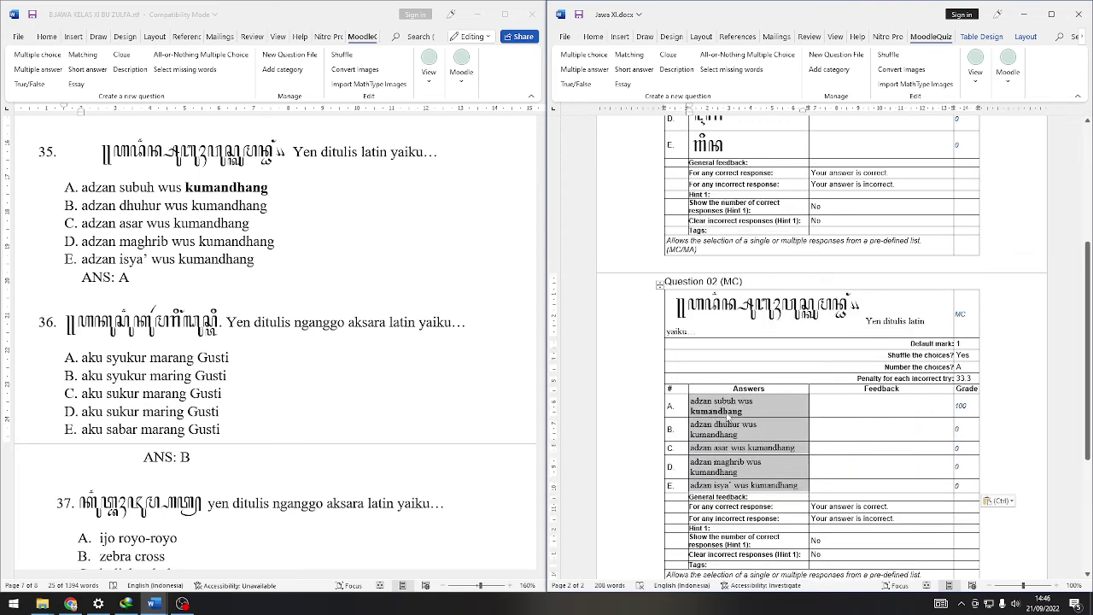
- Undo the formatted paste and paste the five copied options into Question 02's answer cells A to E as text only
click(739, 418)
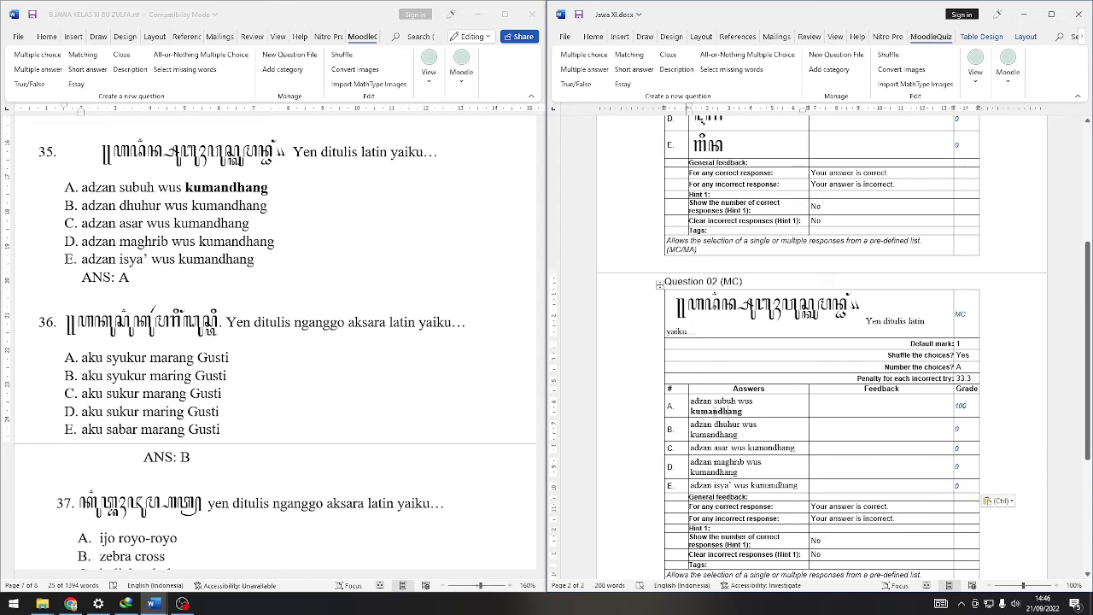
key(ctrl+z)
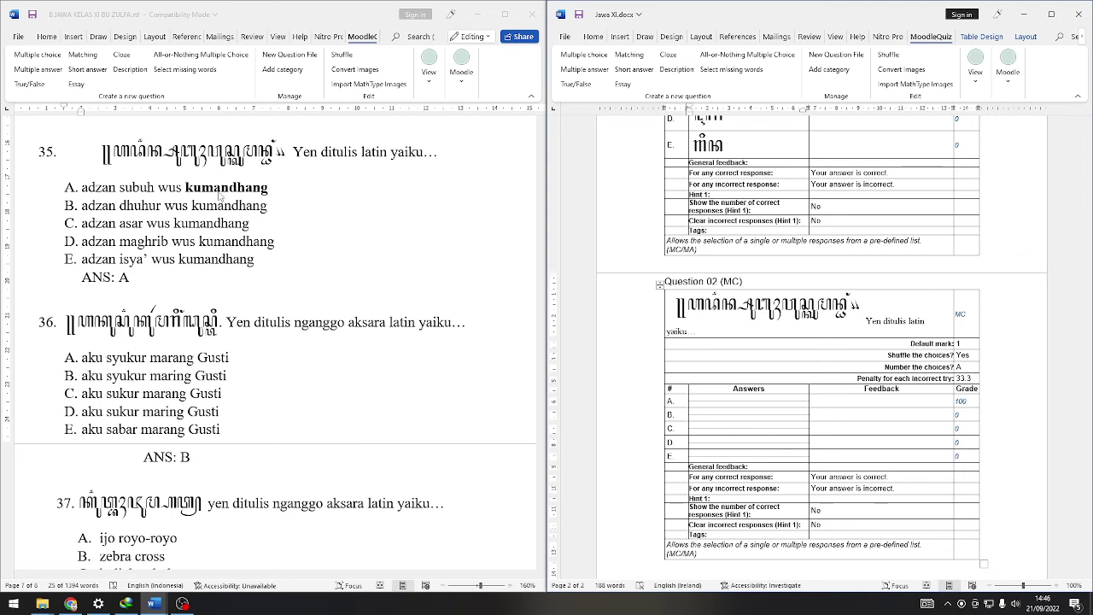
right_click(703, 404)
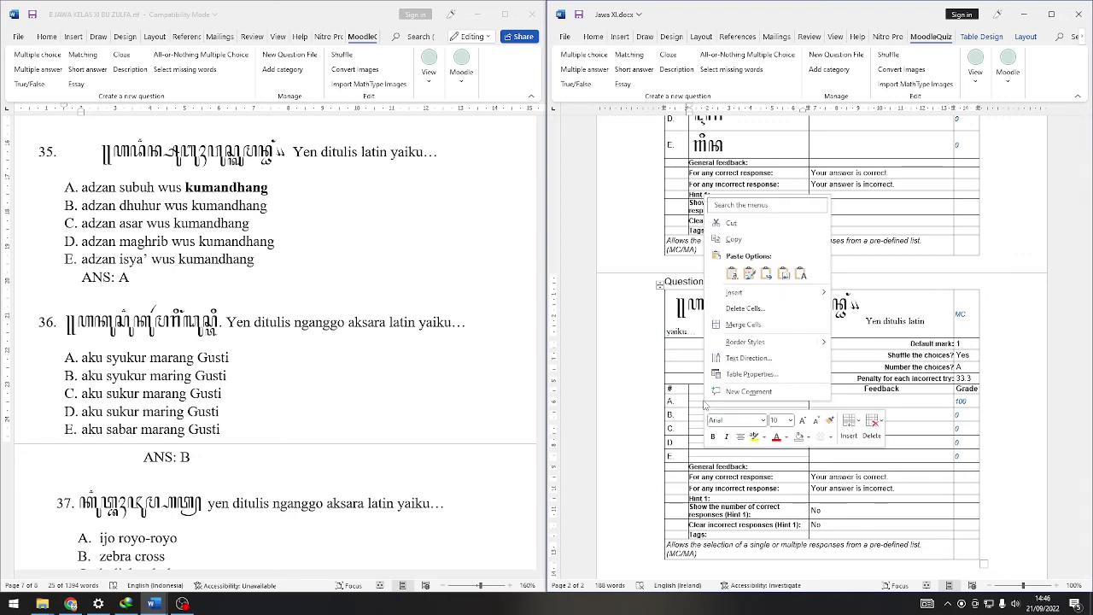
click(803, 274)
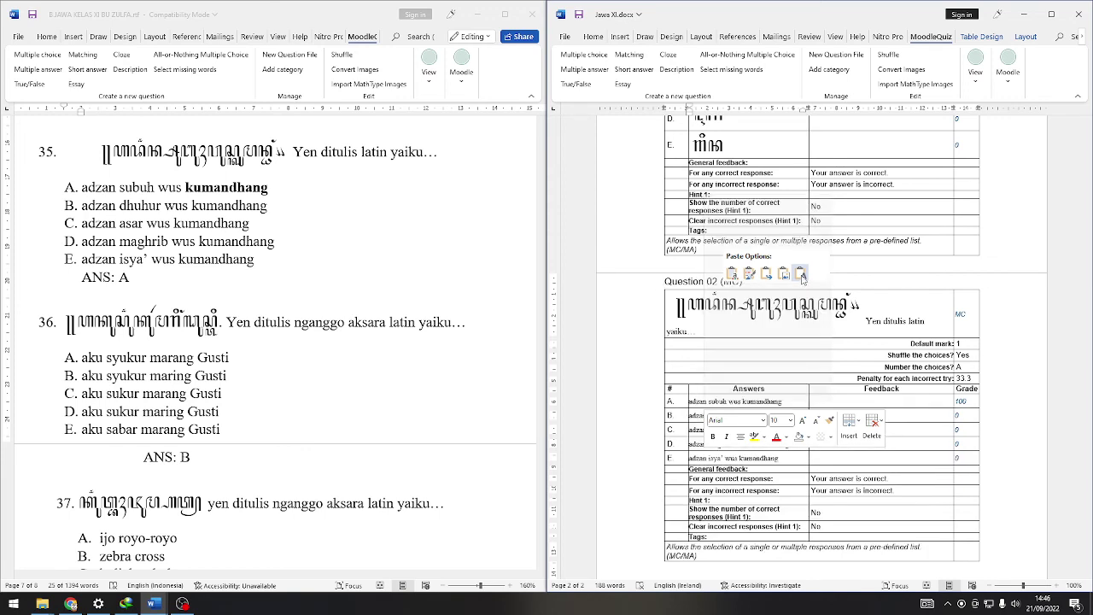
click(803, 274)
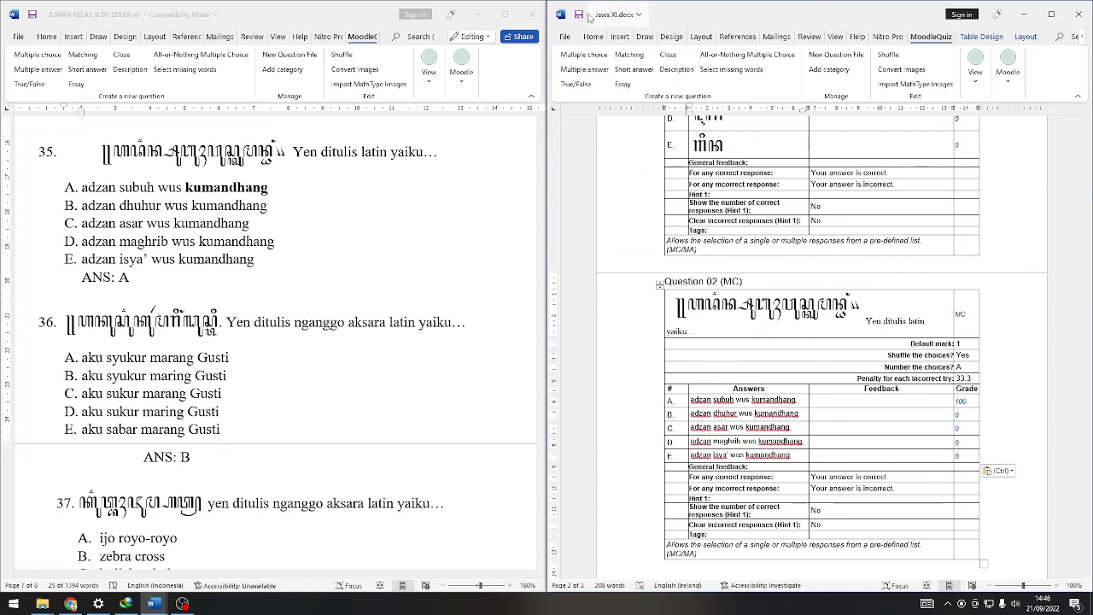
- Save the quiz document Jawa XI.docx and return to Question 01 at its start
click(565, 37)
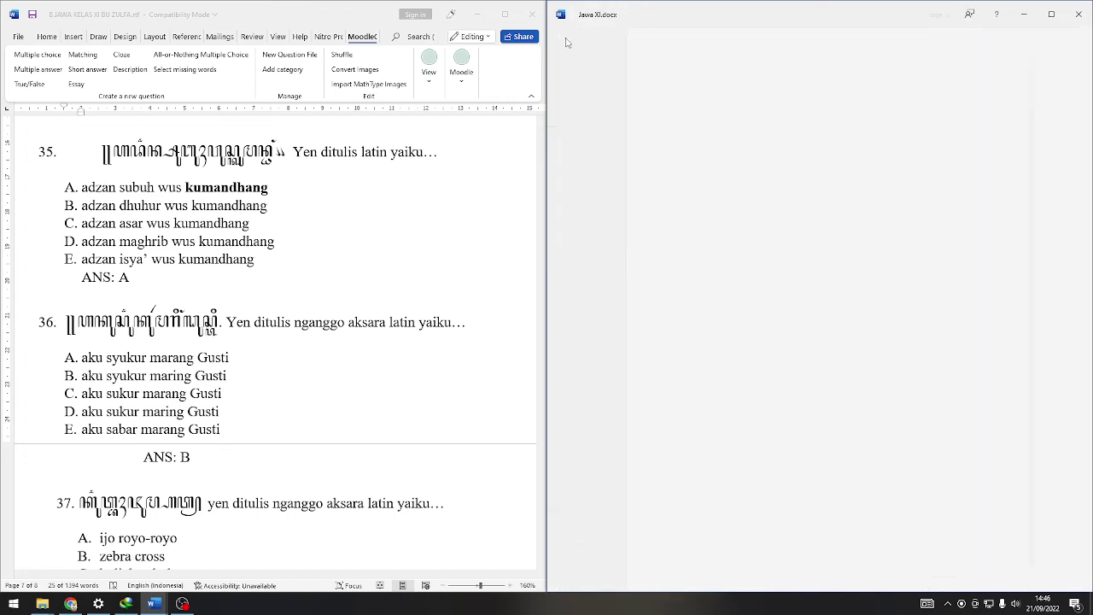
click(579, 167)
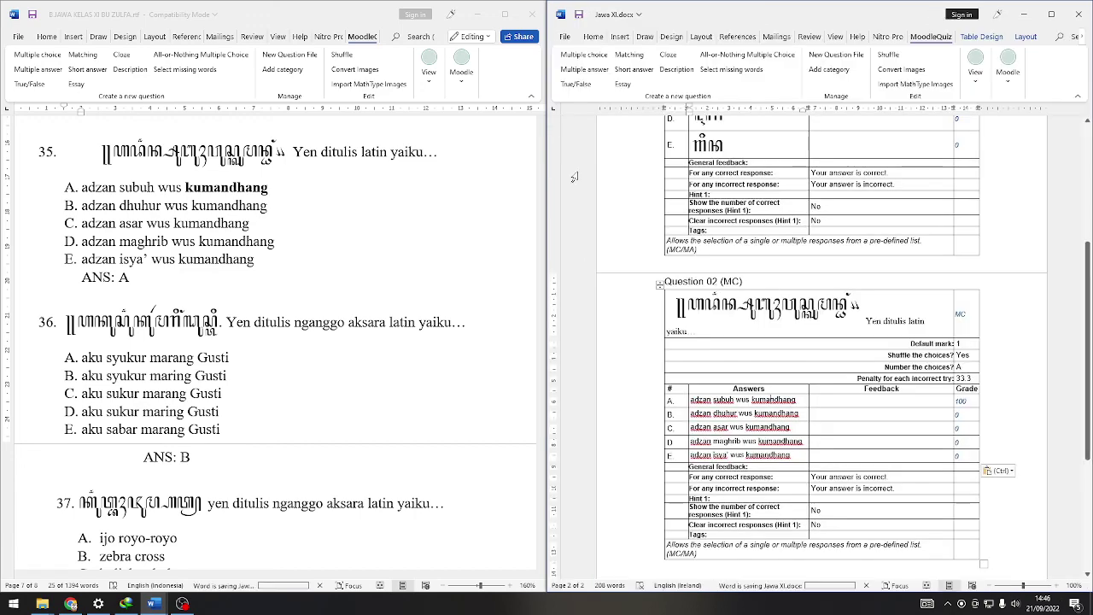
scroll(890, 317, up, 5)
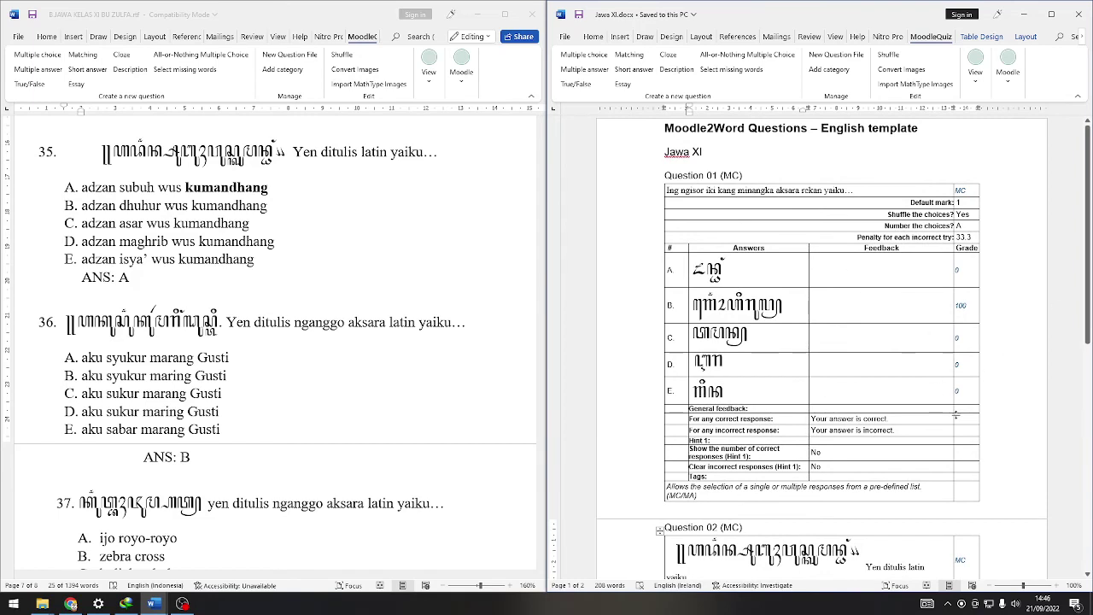
click(184, 604)
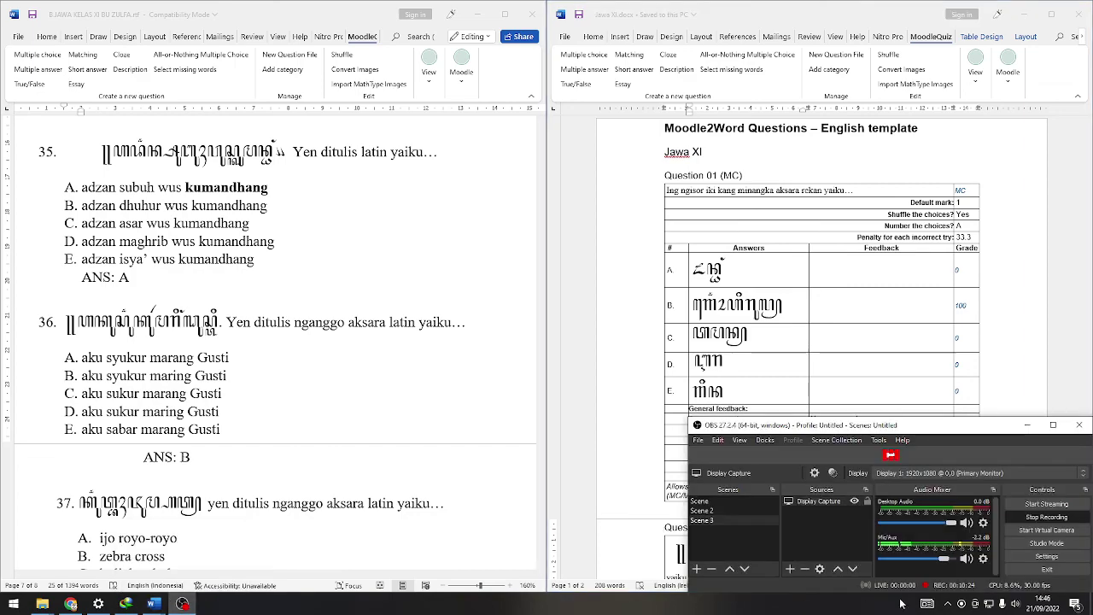